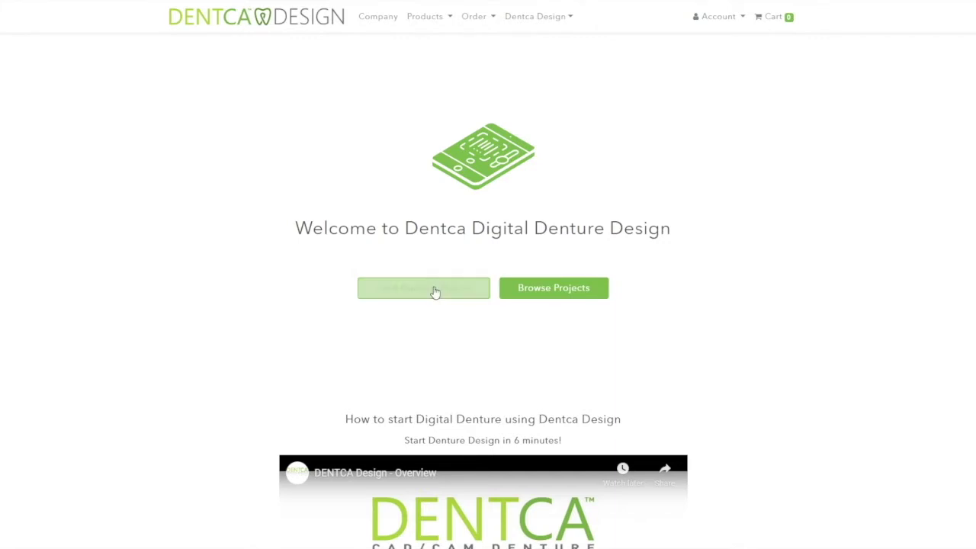
# Open the registration form for a new denture design account and review its fields.
pyautogui.click(429, 289)
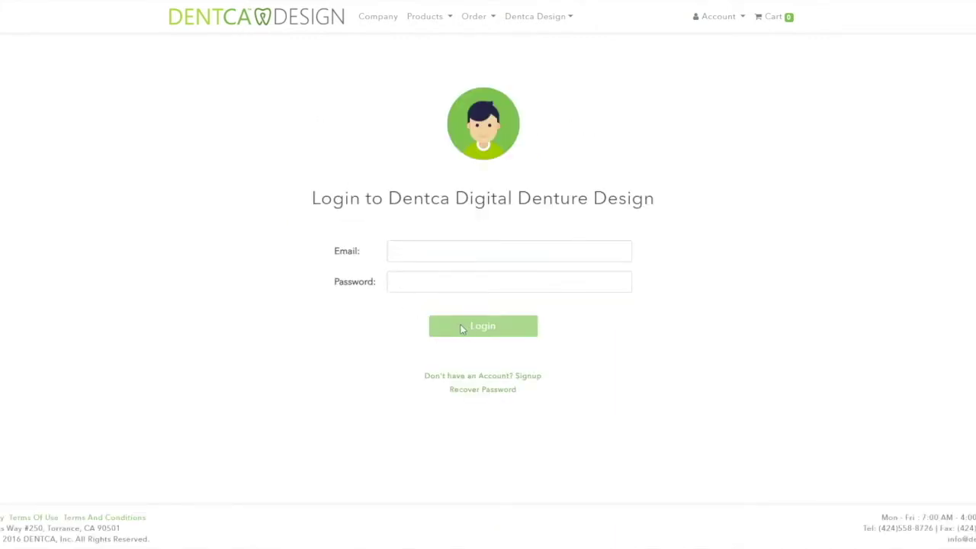
pyautogui.click(482, 379)
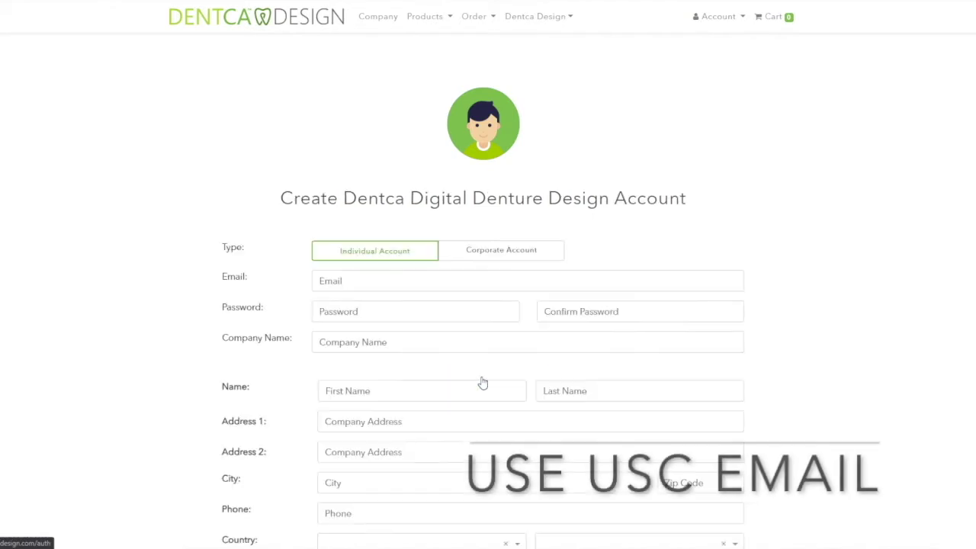
pyautogui.scroll(-2, 466, 334)
pyautogui.scroll(-5, 467, 334)
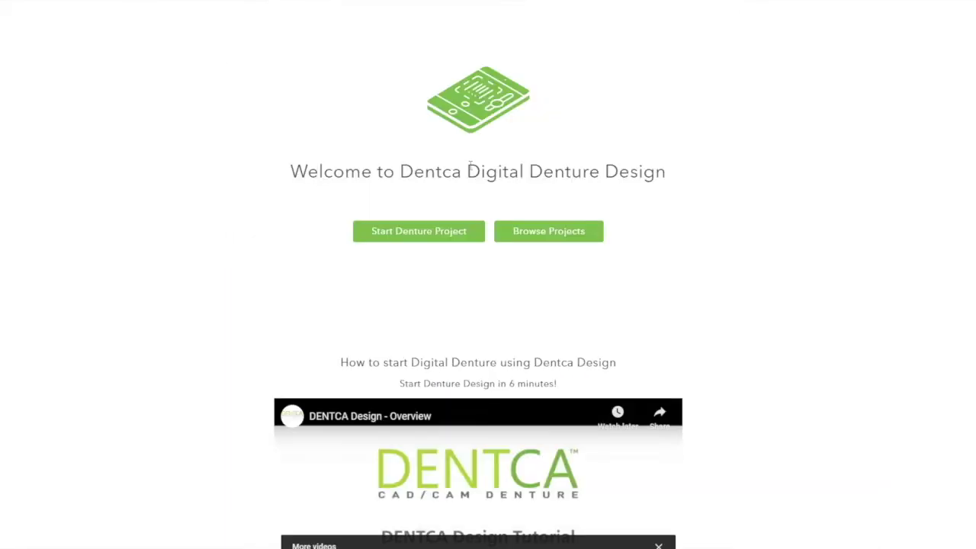
# Create a denture project and upload the upper gum STL, 110734-1-mandibular.stl as the lower gum and 110734-1-bite.stl as the bite.
pyautogui.click(431, 238)
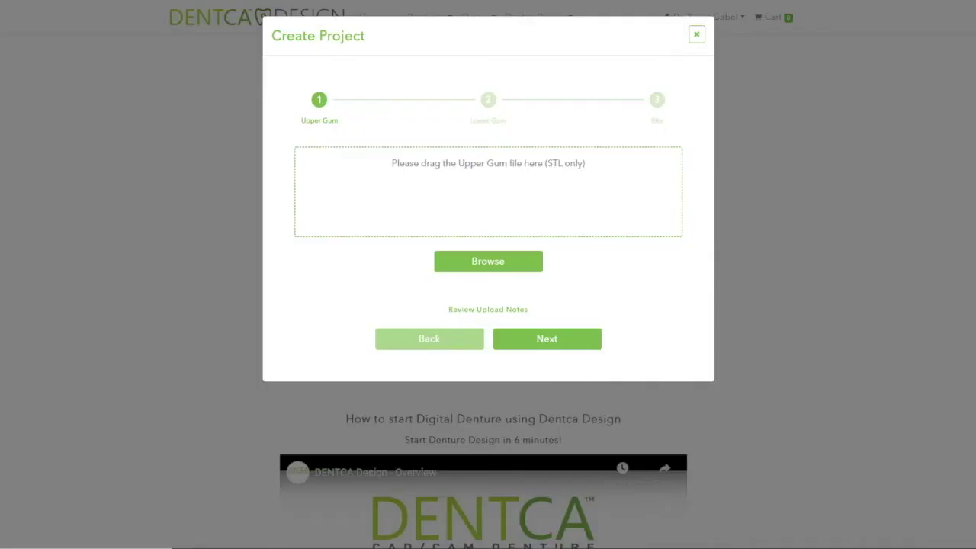
pyautogui.click(519, 272)
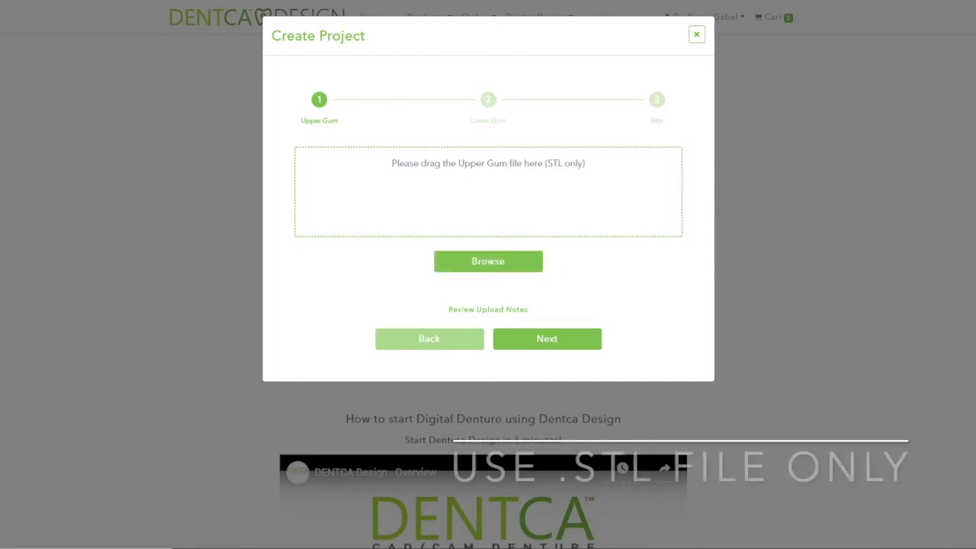
pyautogui.moveTo(975, 252); pyautogui.dragTo(564, 221)
pyautogui.moveTo(975, 170); pyautogui.dragTo(447, 229)
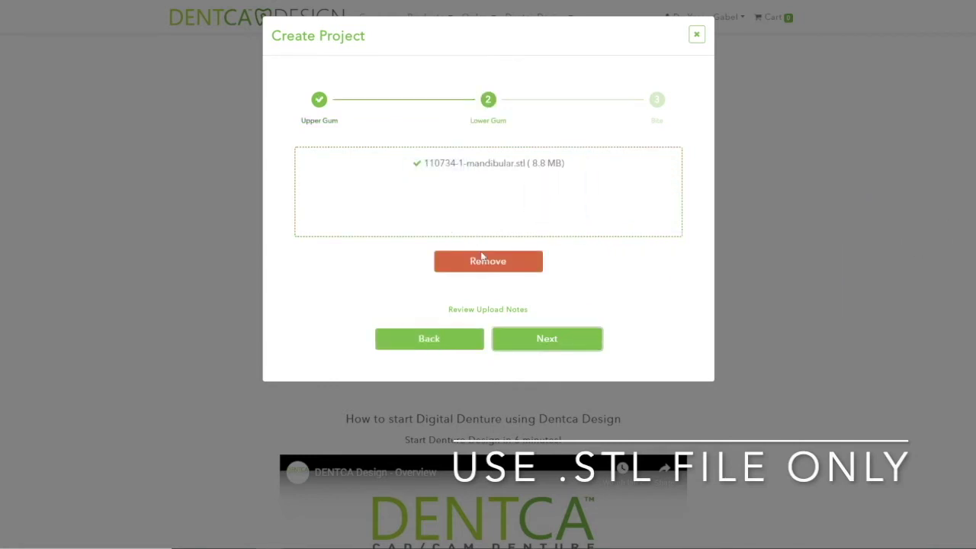
pyautogui.click(561, 345)
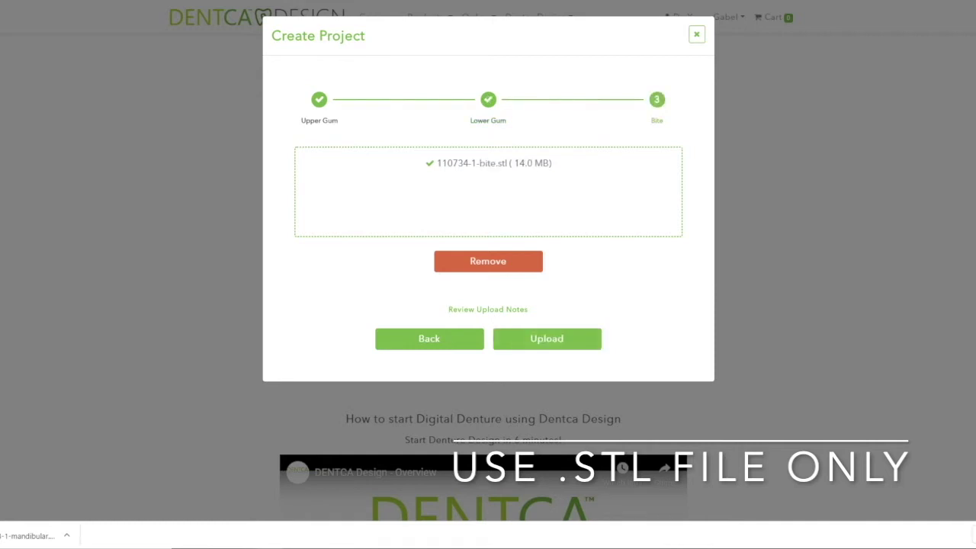
pyautogui.moveTo(975, 221); pyautogui.dragTo(580, 231)
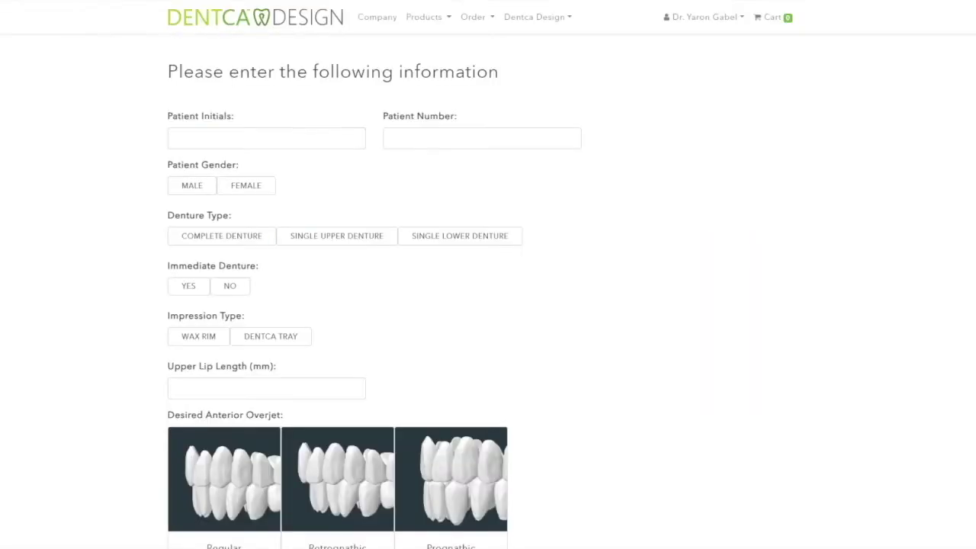
# Enter the patient's initials and patient number, and set the gender to Female.
pyautogui.click(249, 140)
pyautogui.write('RG')
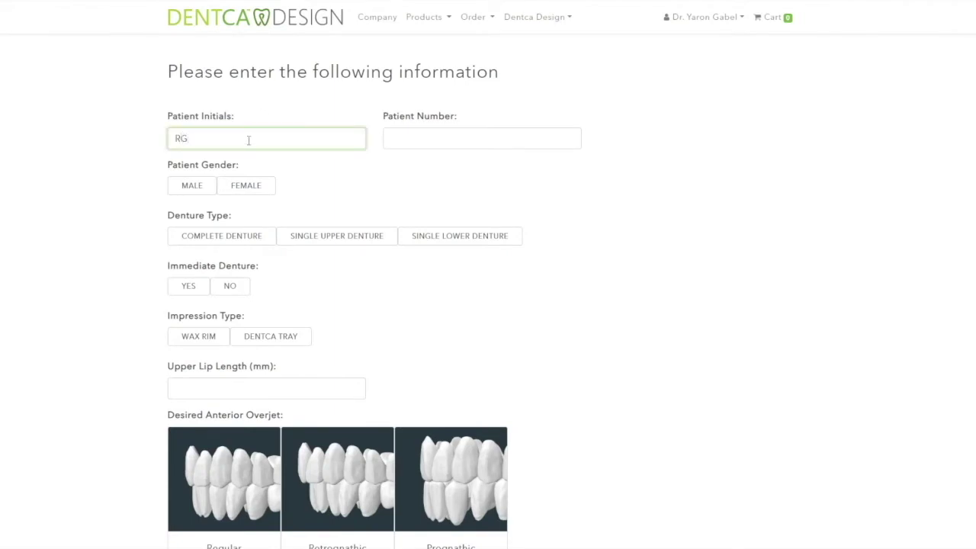
pyautogui.click(397, 140)
pyautogui.write('12345')
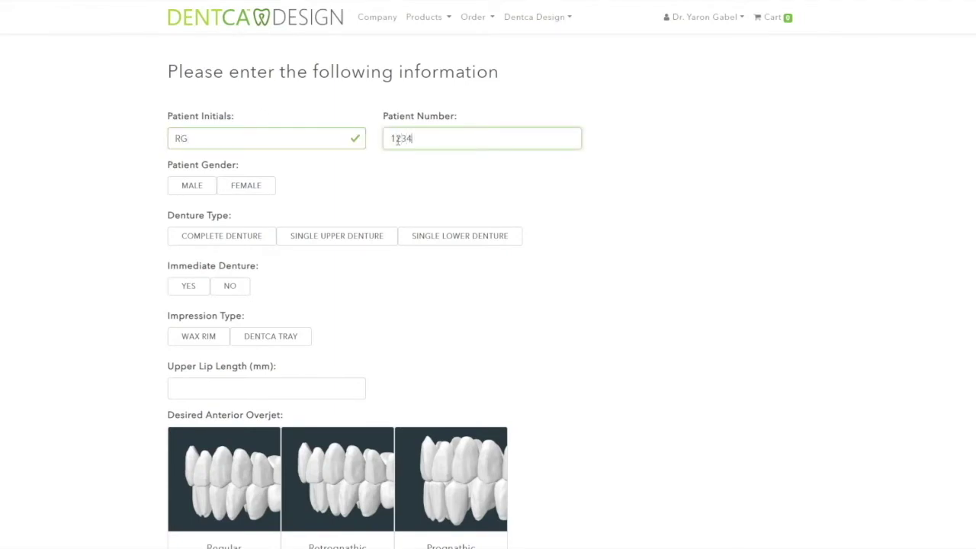
pyautogui.click(241, 189)
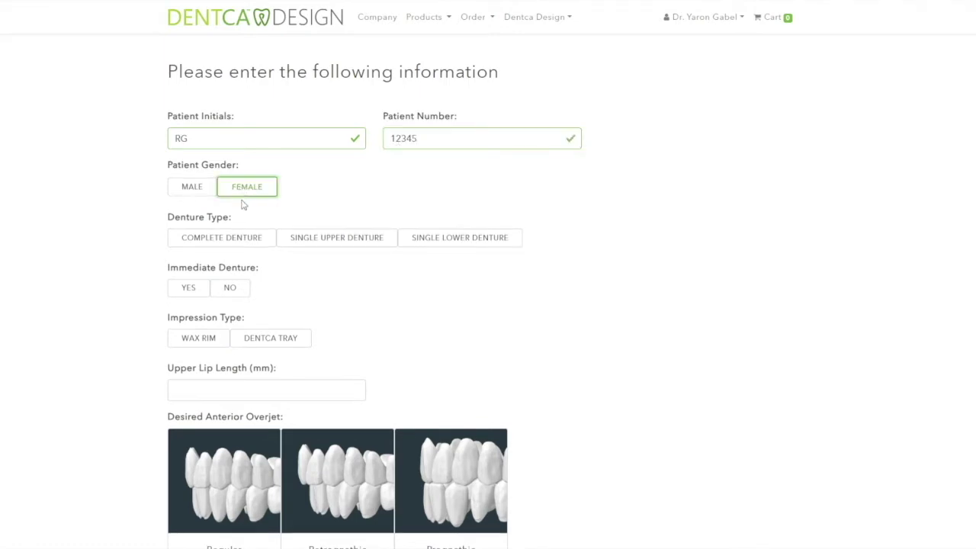
# Specify a complete, non-immediate denture with Wax Rim as the impression type.
pyautogui.click(243, 241)
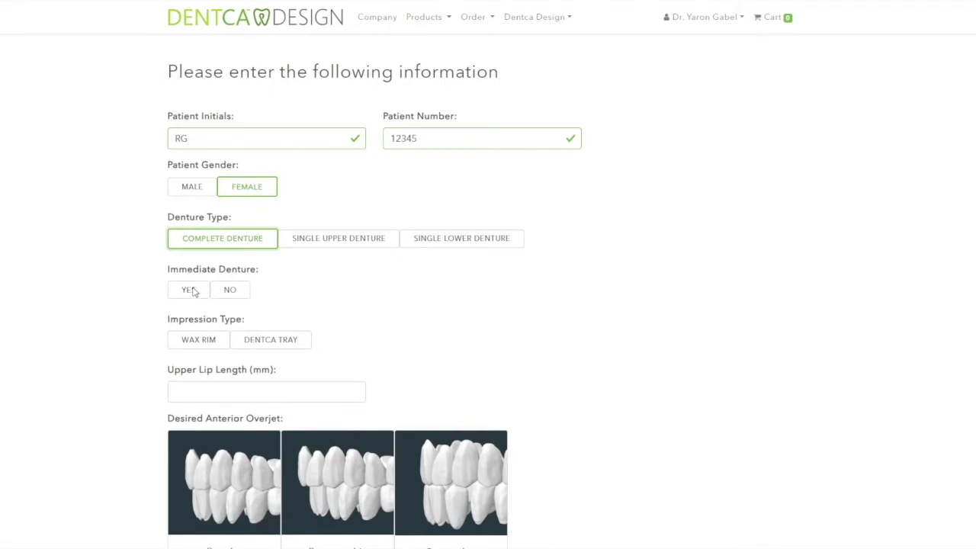
pyautogui.click(232, 291)
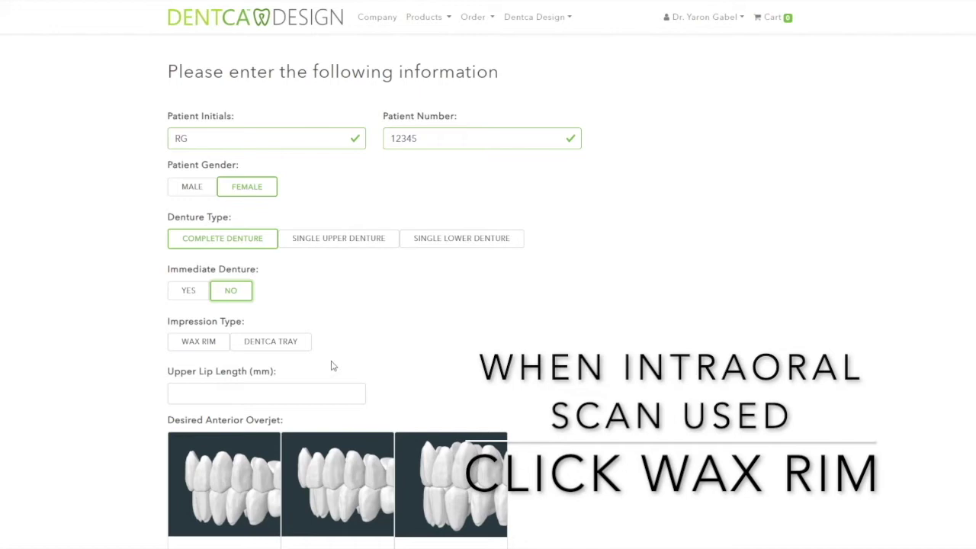
pyautogui.click(199, 341)
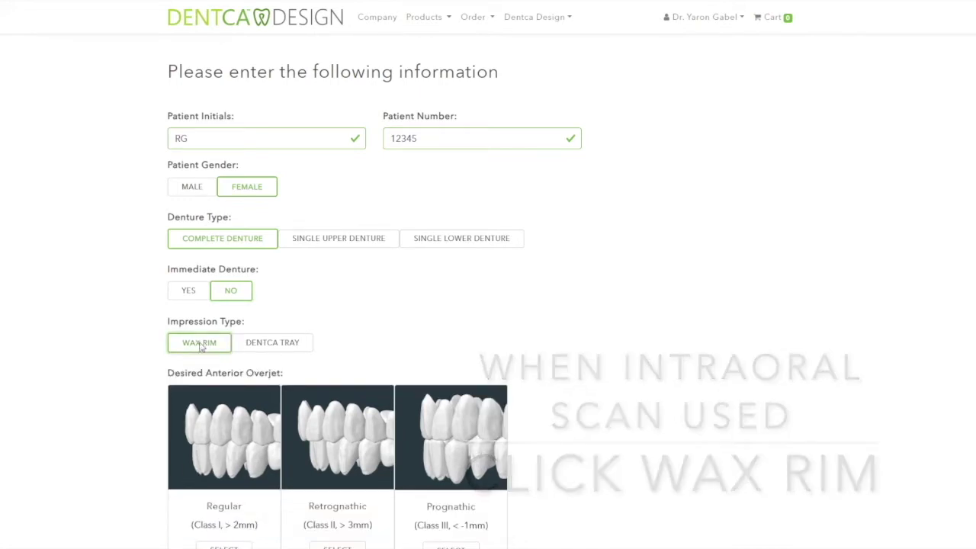
# Choose the Regular (Class I) anterior overjet and the Dentca Premimum teeth mold.
pyautogui.scroll(-2, 510, 338)
pyautogui.scroll(-2, 510, 337)
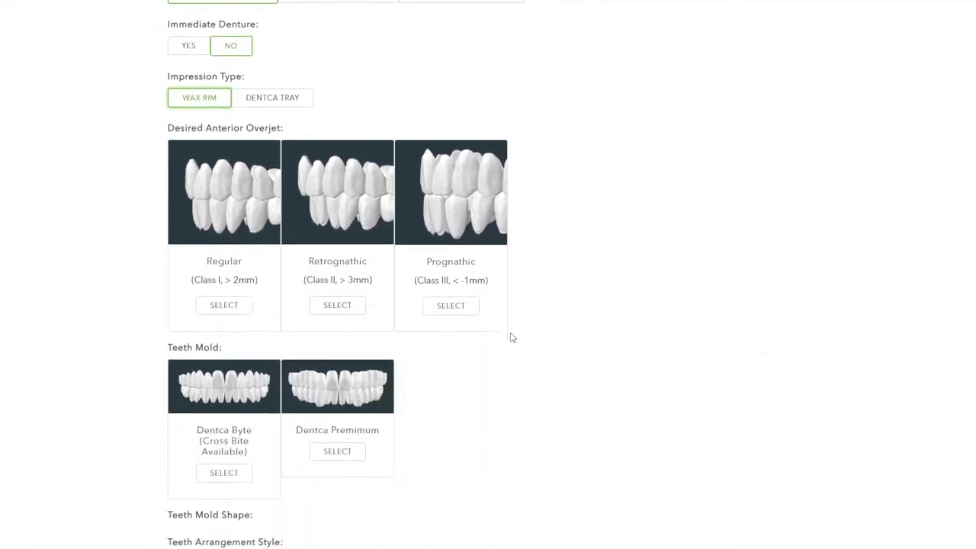
pyautogui.click(241, 270)
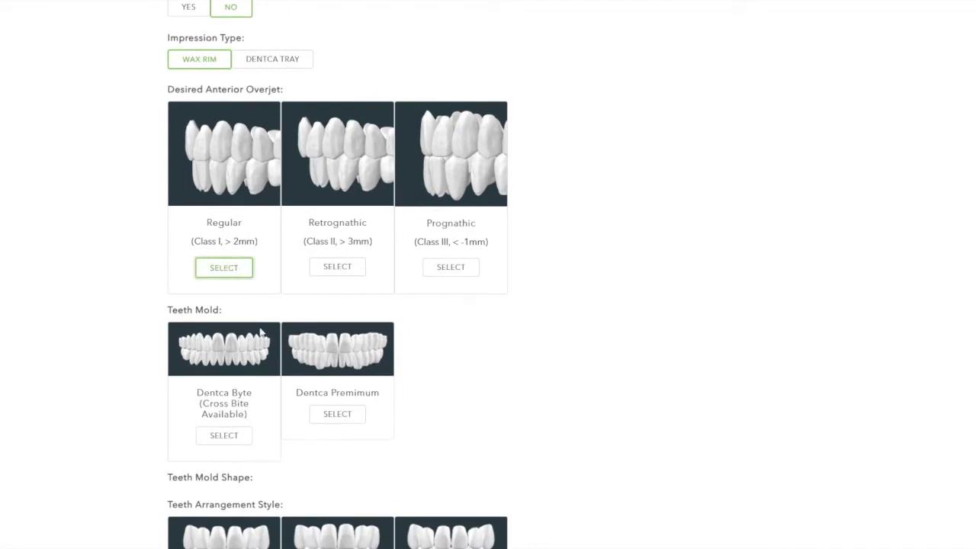
pyautogui.click(324, 415)
# Set the teeth mold shape to Oval and the teeth arrangement style to Feminine.
pyautogui.scroll(-3, 478, 381)
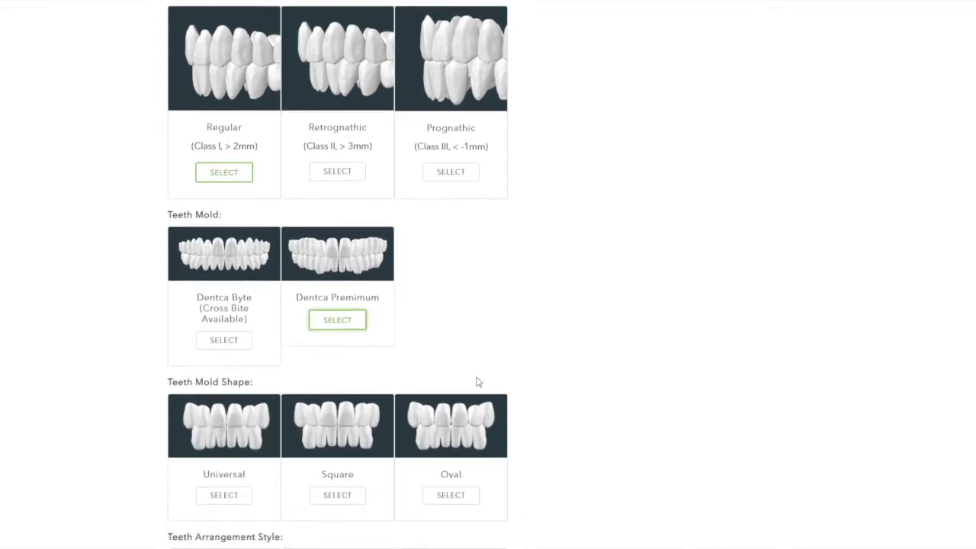
pyautogui.scroll(-1, 478, 381)
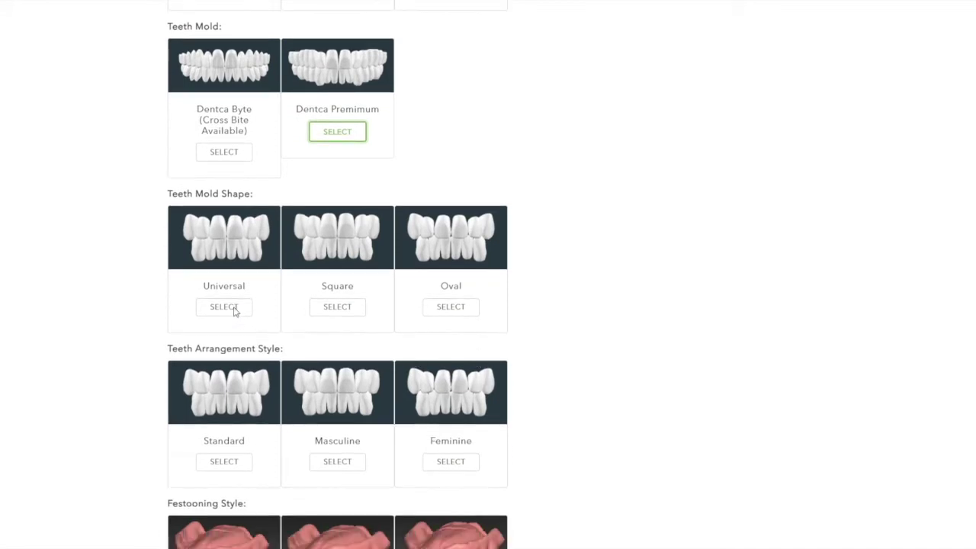
pyautogui.click(433, 308)
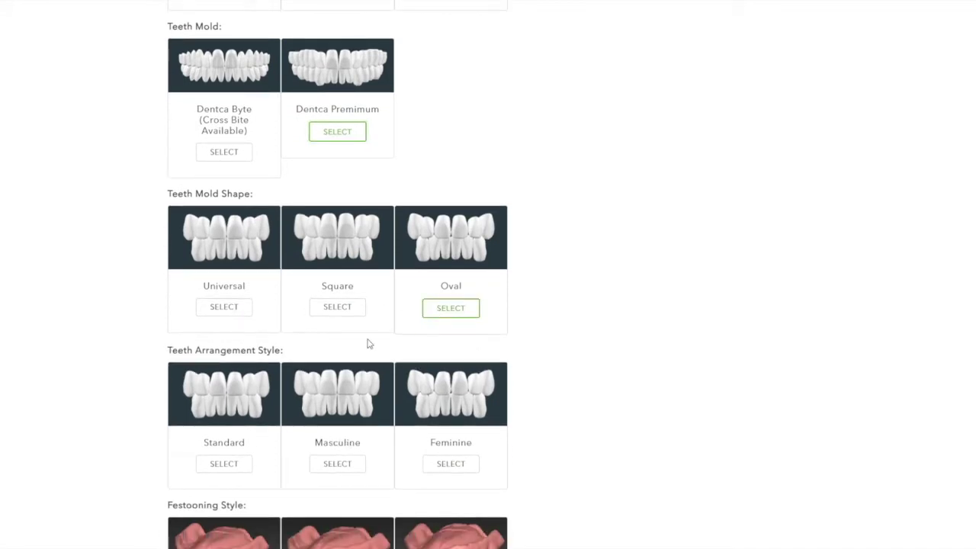
pyautogui.click(455, 465)
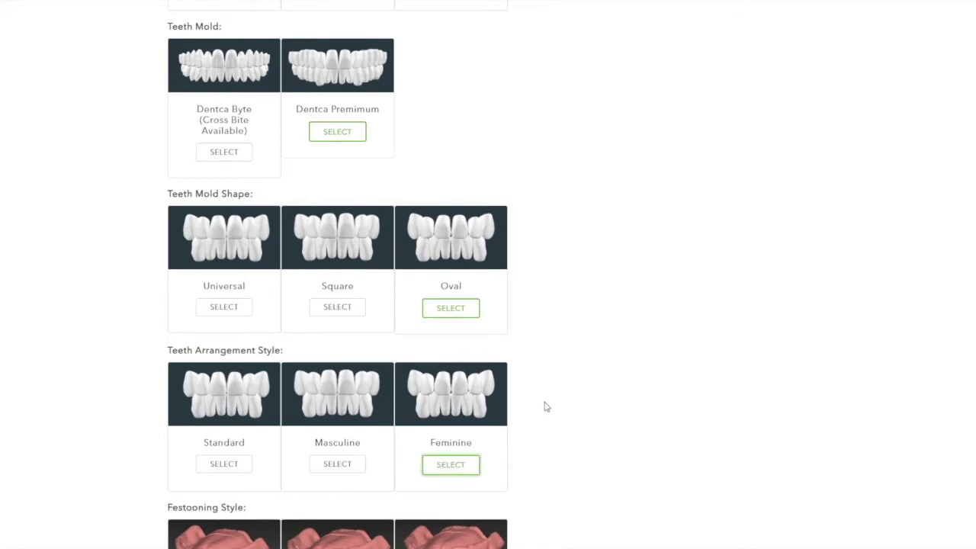
# Set the festooning style to Standard and the post dam height to 1.0 mm.
pyautogui.scroll(-4, 557, 389)
pyautogui.scroll(-1, 568, 382)
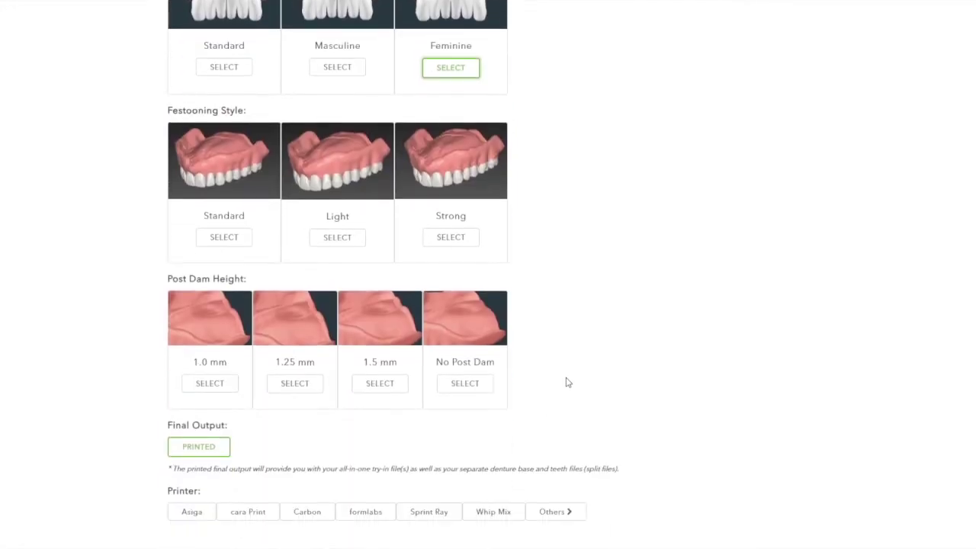
pyautogui.click(233, 240)
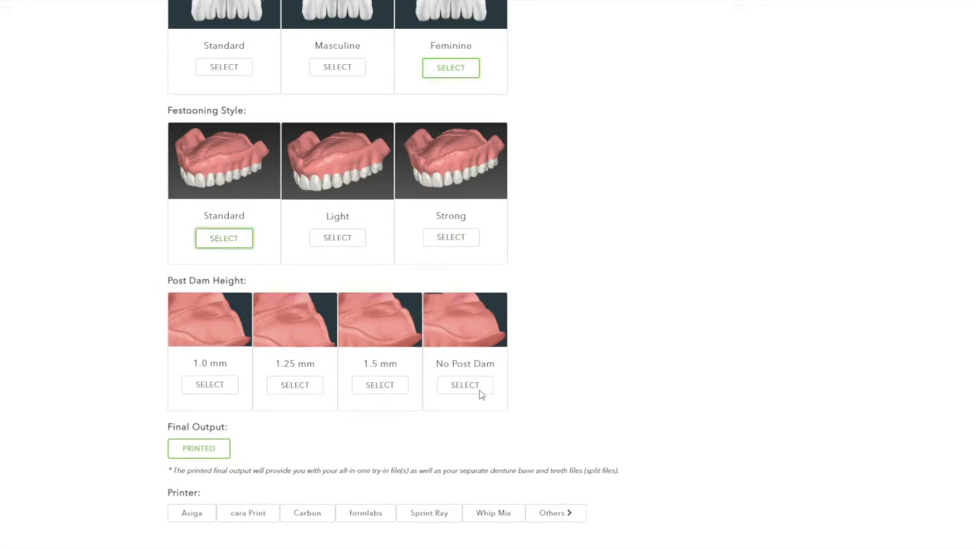
pyautogui.click(227, 389)
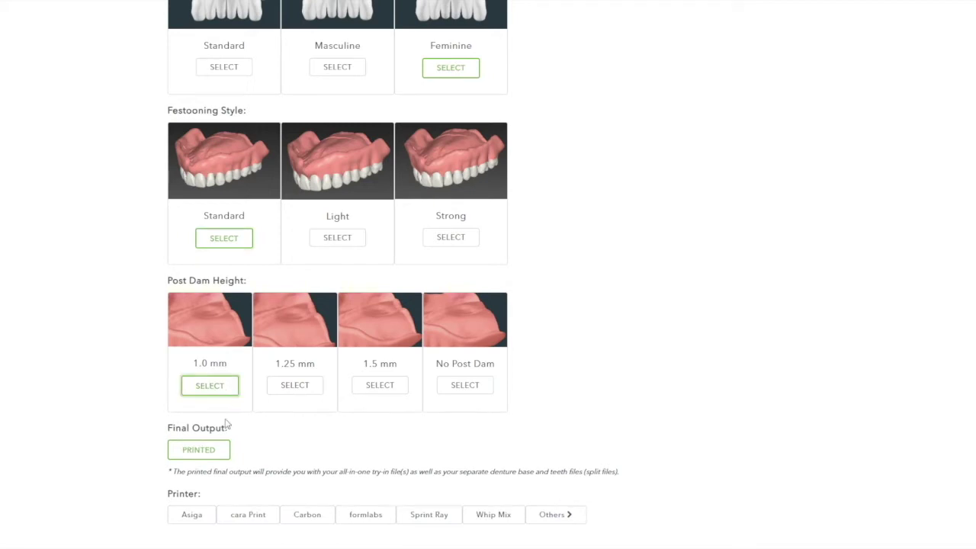
# Choose Regular Margins among the other printer options and submit the case information.
pyautogui.scroll(-1, 226, 425)
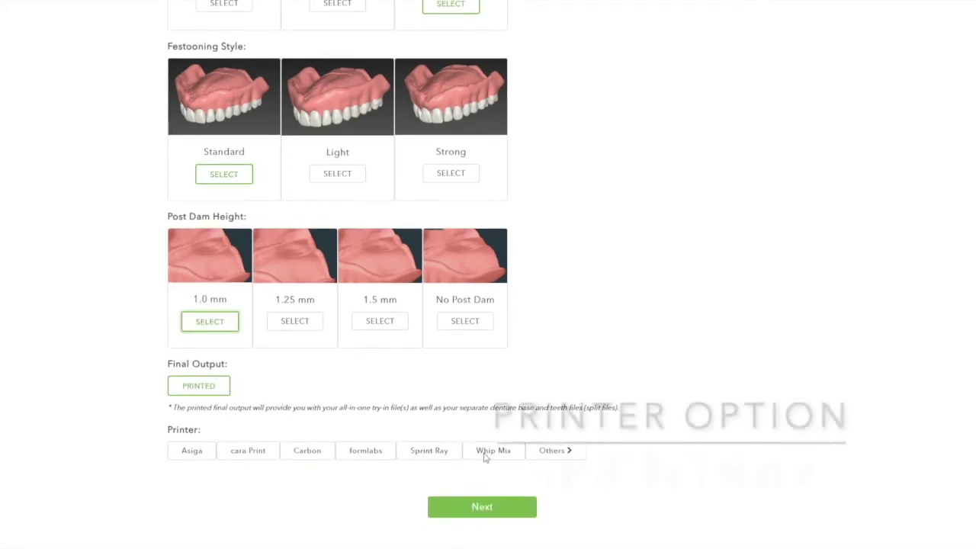
pyautogui.click(549, 452)
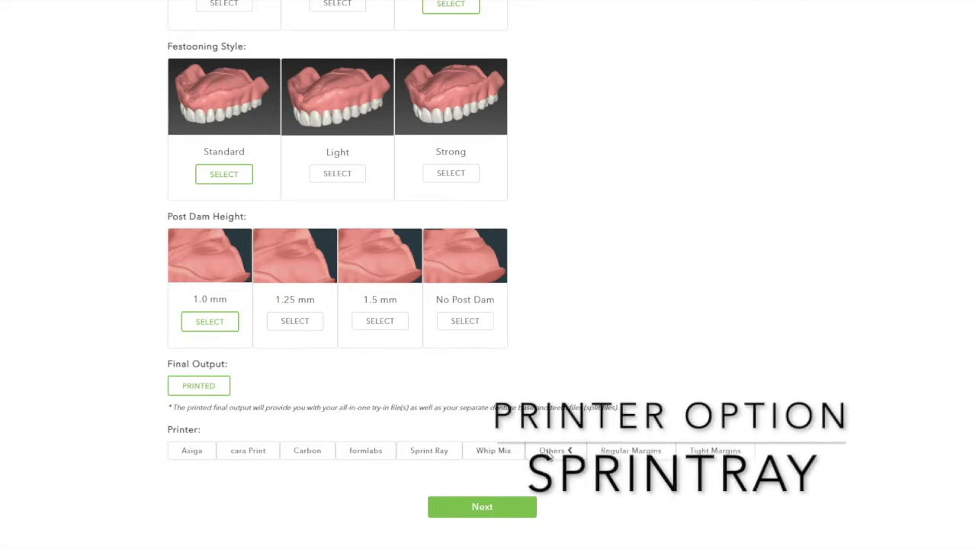
pyautogui.click(633, 451)
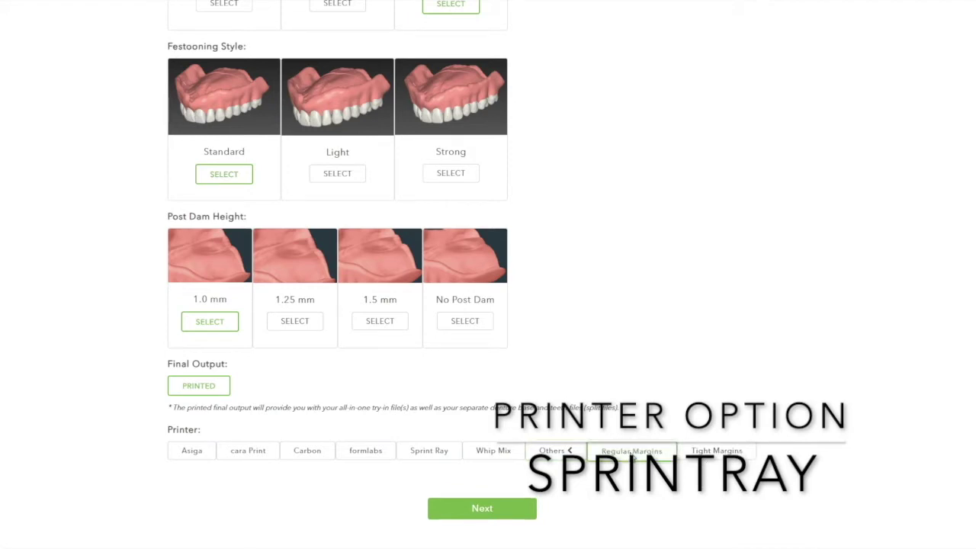
pyautogui.click(503, 511)
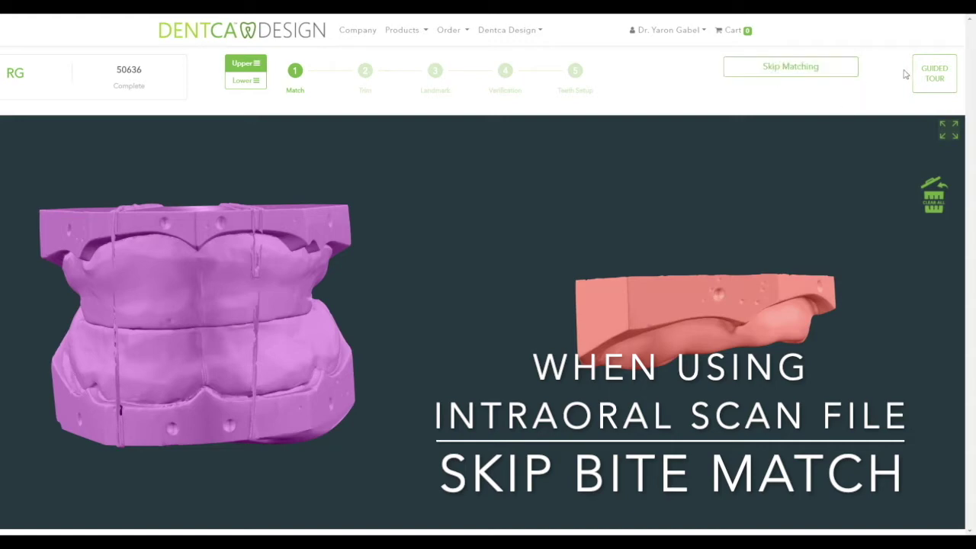
# Open the guided tour for the matching stage and read through its important match notes.
pyautogui.click(943, 79)
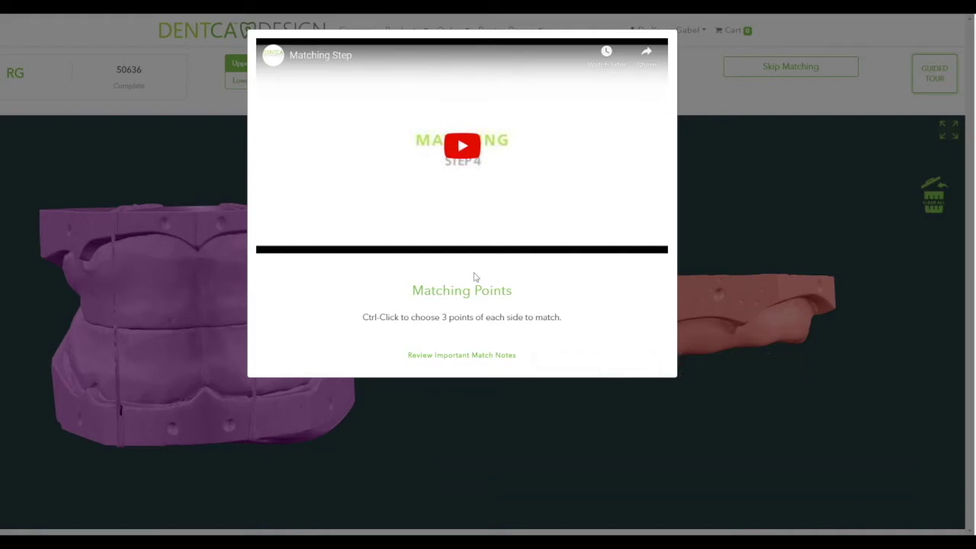
pyautogui.click(480, 356)
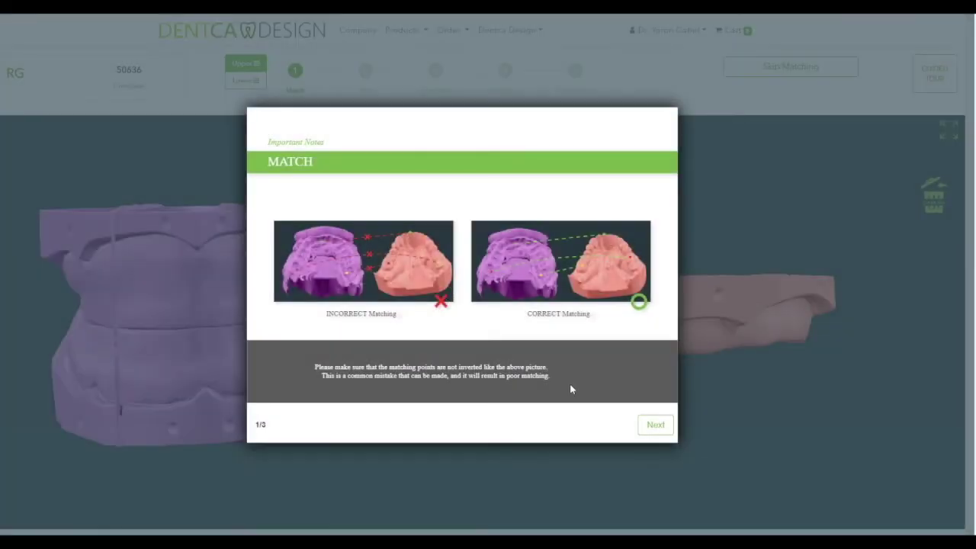
pyautogui.click(659, 431)
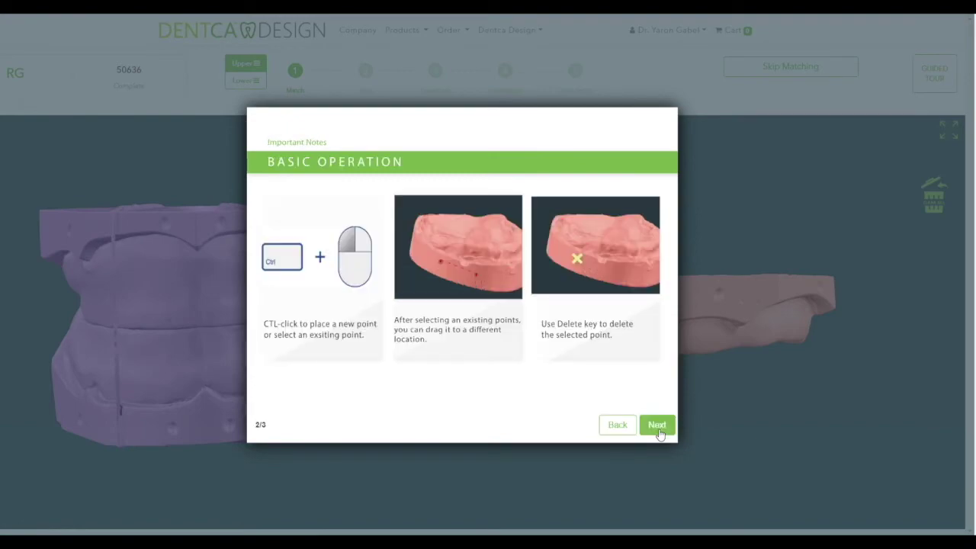
pyautogui.click(659, 431)
pyautogui.click(657, 427)
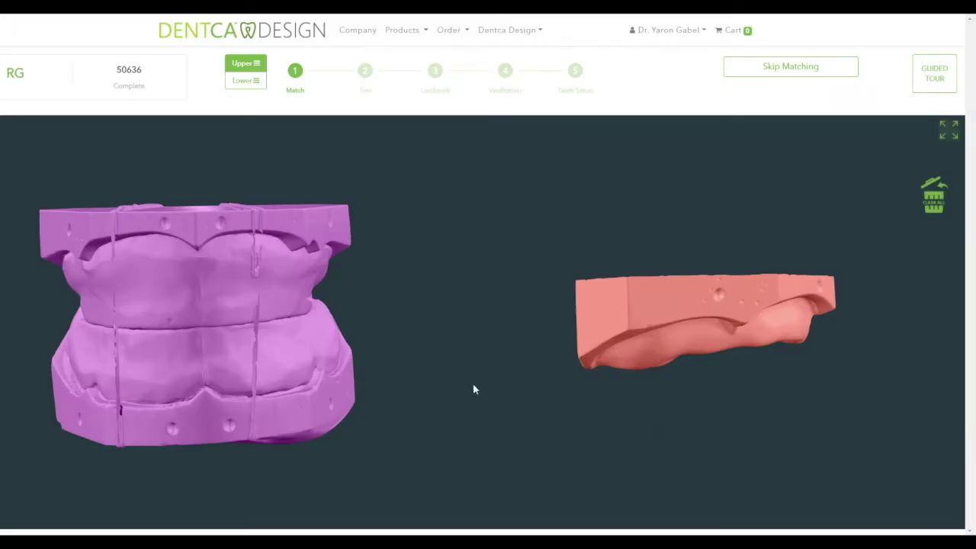
# Place the first two matching point pairs in the side and front base holes of the bite scan's upper half and the upper gum scan.
pyautogui.moveTo(174, 294); pyautogui.dragTo(283, 299)
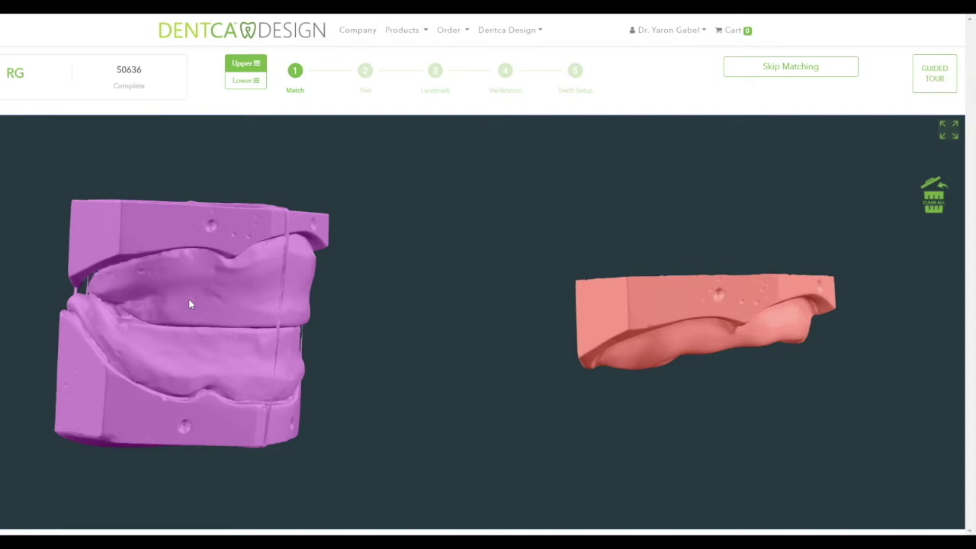
pyautogui.moveTo(189, 304)
pyautogui.mouseDown()
pyautogui.moveTo(186, 289)
pyautogui.moveTo(174, 305)
pyautogui.moveTo(209, 328)
pyautogui.moveTo(230, 321)
pyautogui.moveTo(204, 301)
pyautogui.mouseUp()
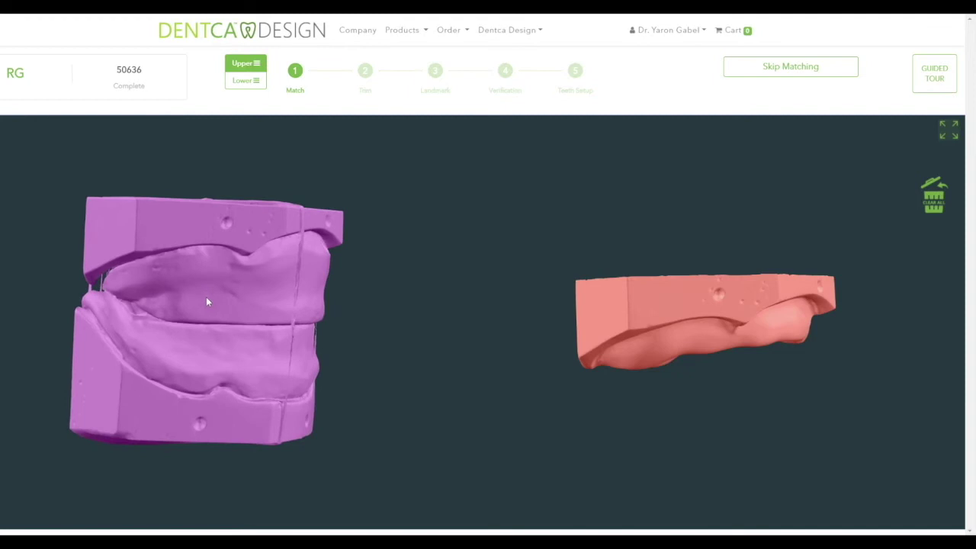
pyautogui.scroll(4, 669, 308)
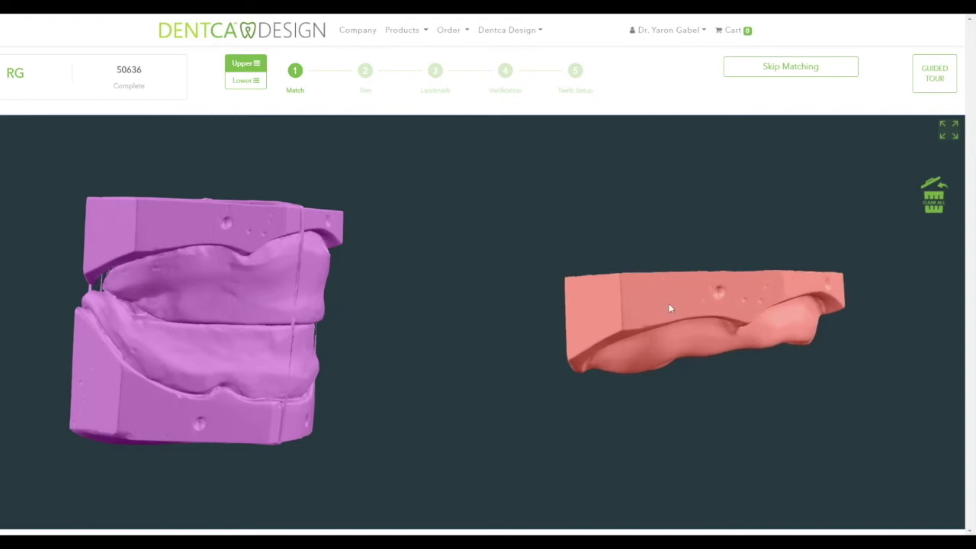
pyautogui.scroll(-1, 669, 308)
pyautogui.scroll(1, 669, 308)
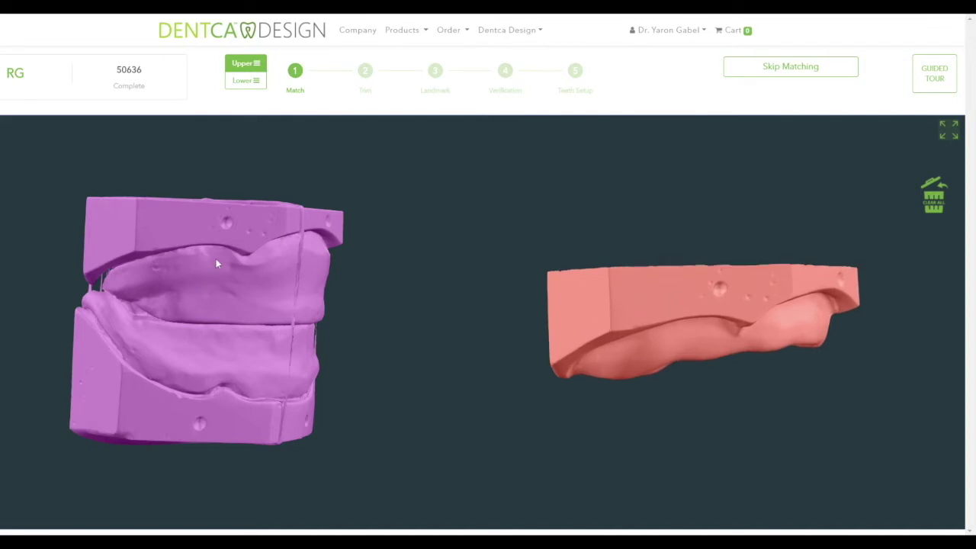
pyautogui.click(226, 223)
pyautogui.moveTo(302, 268); pyautogui.dragTo(188, 263)
pyautogui.click(176, 218)
pyautogui.moveTo(776, 301); pyautogui.dragTo(669, 302)
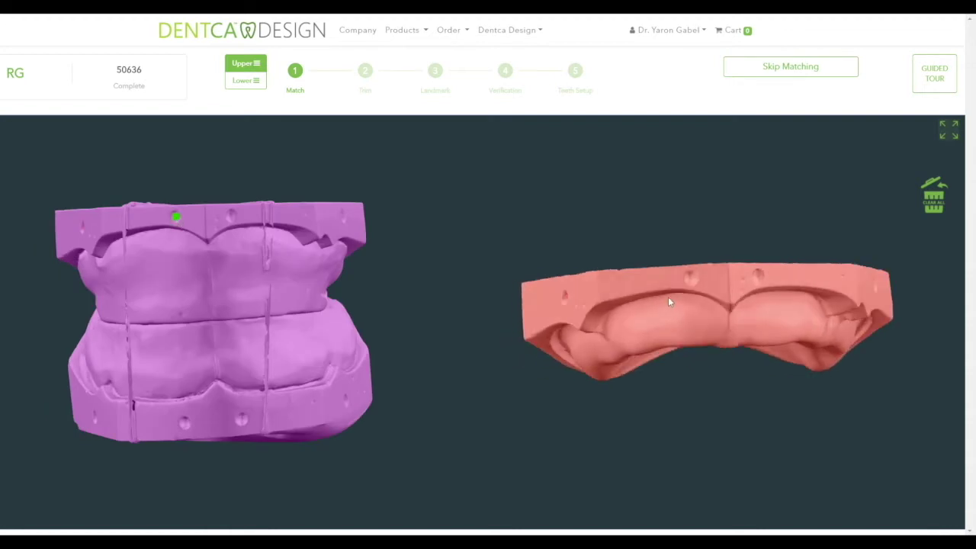
pyautogui.click(691, 279)
# Place the third matching point pair in the opposite side's base hole on the bite scan and the upper gum scan.
pyautogui.moveTo(418, 294); pyautogui.dragTo(212, 284)
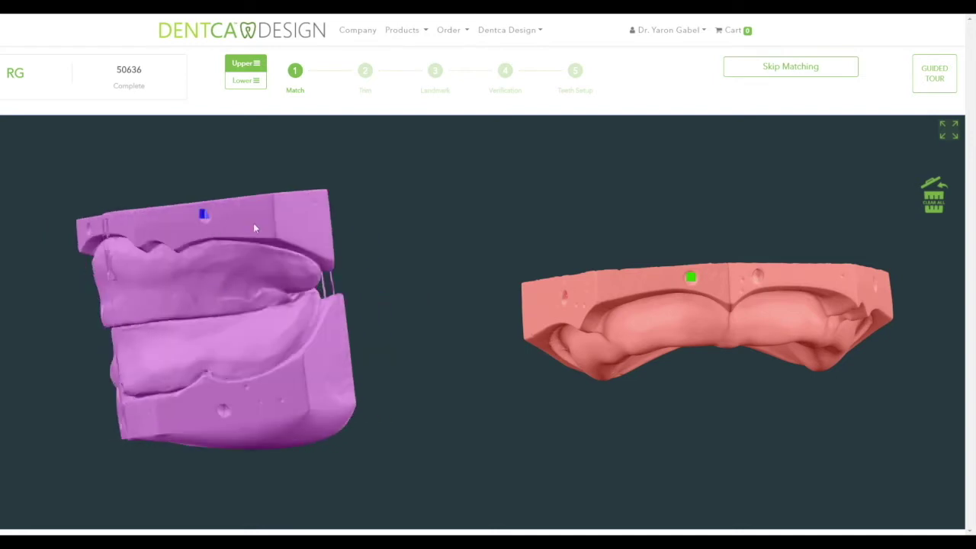
pyautogui.moveTo(783, 323); pyautogui.dragTo(689, 301)
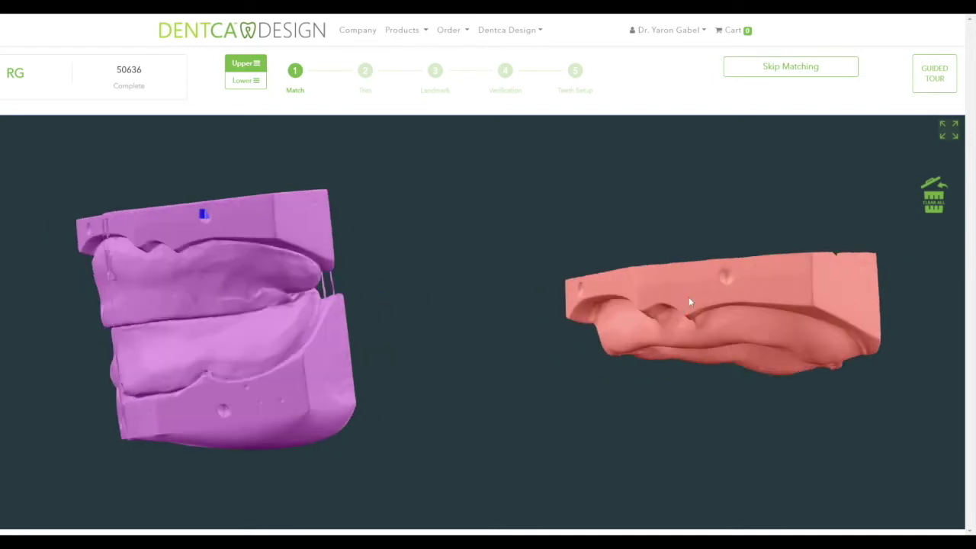
pyautogui.click(725, 276)
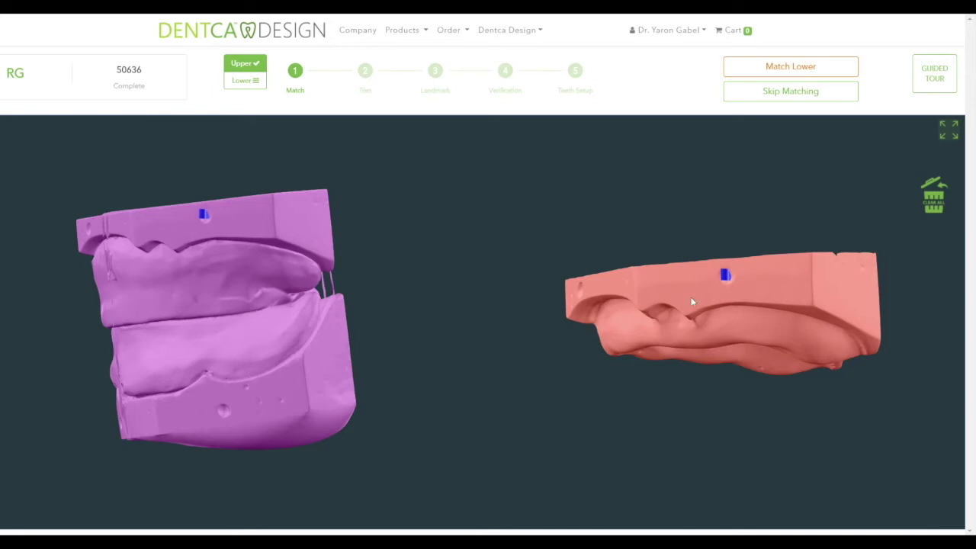
# Remove the third matching point from the upper gum scan and place it again in the same base hole.
pyautogui.click(724, 276)
pyautogui.click(725, 277)
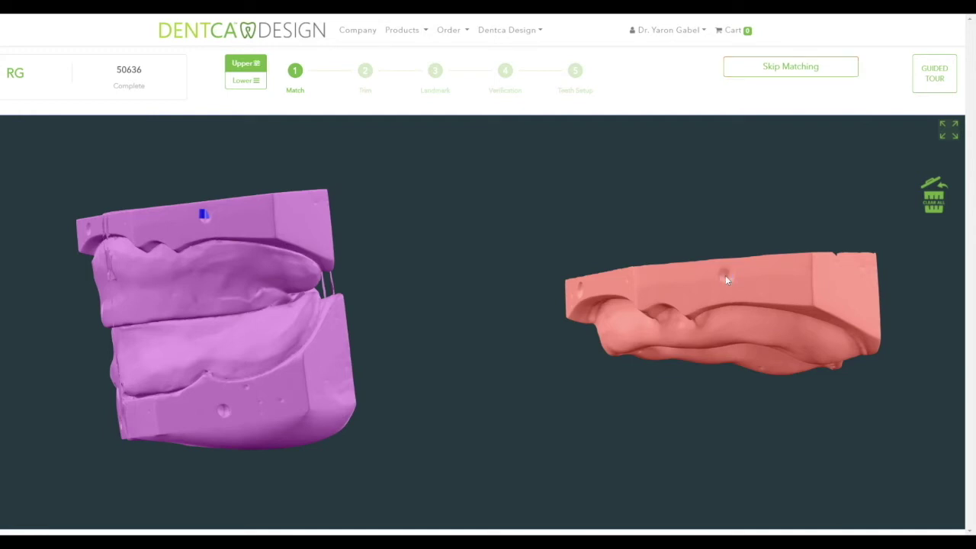
pyautogui.click(725, 278)
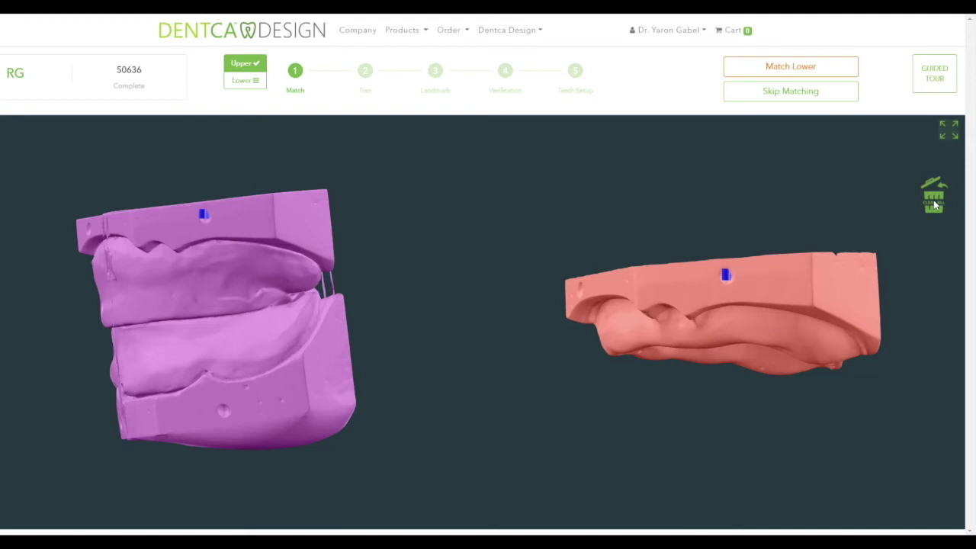
pyautogui.click(948, 134)
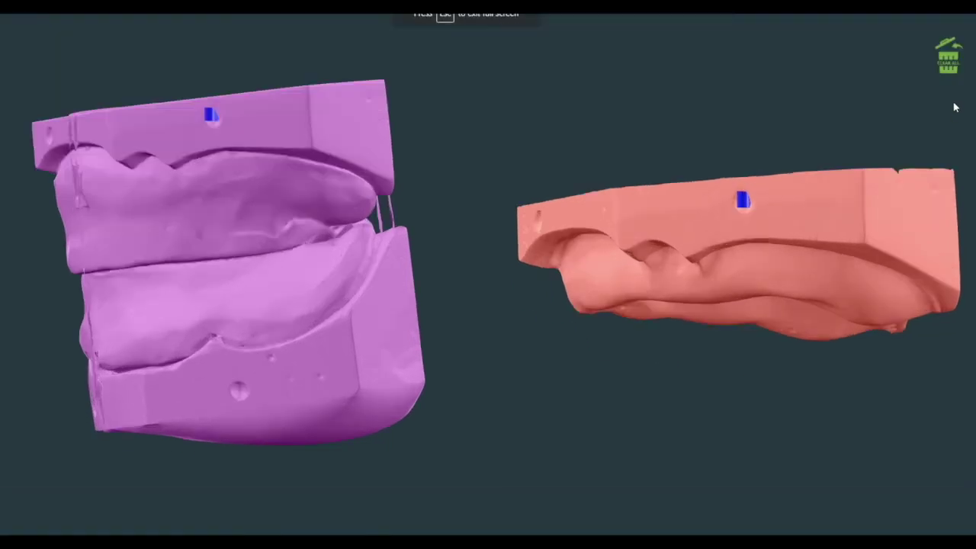
pyautogui.press('Escape')
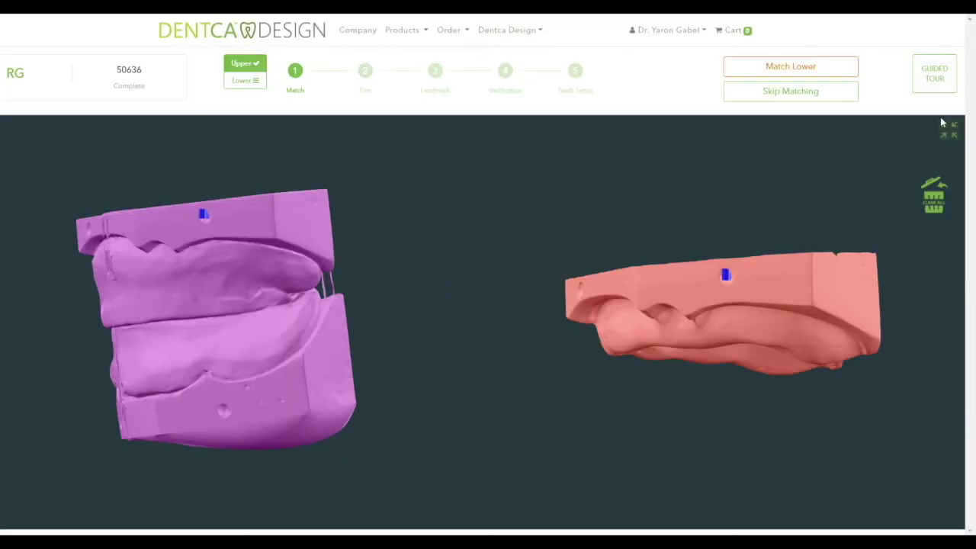
# Switch to the lower arch and place the first matching point pair in the side base hole of the bite scan and lower gum scan.
pyautogui.click(243, 80)
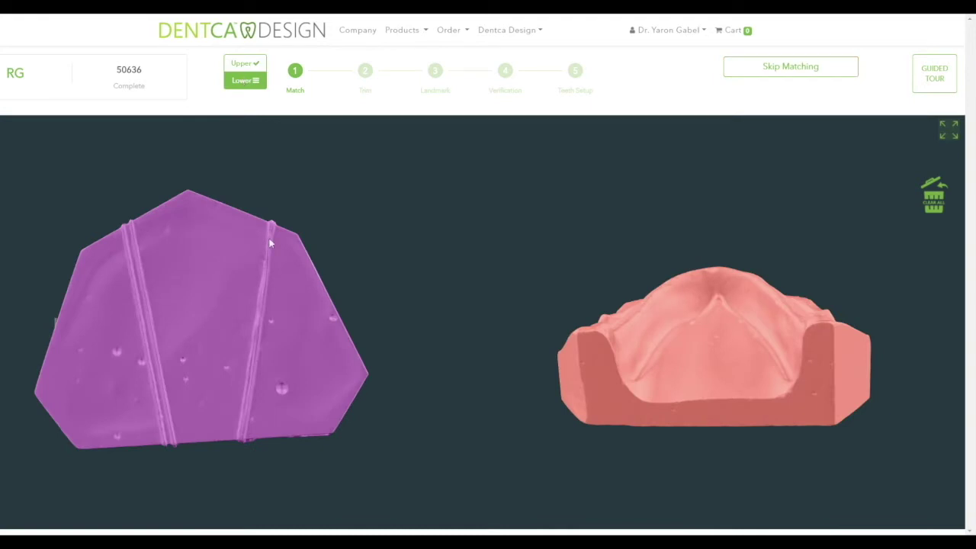
pyautogui.moveTo(198, 297); pyautogui.dragTo(248, 197)
pyautogui.moveTo(739, 398); pyautogui.dragTo(582, 405)
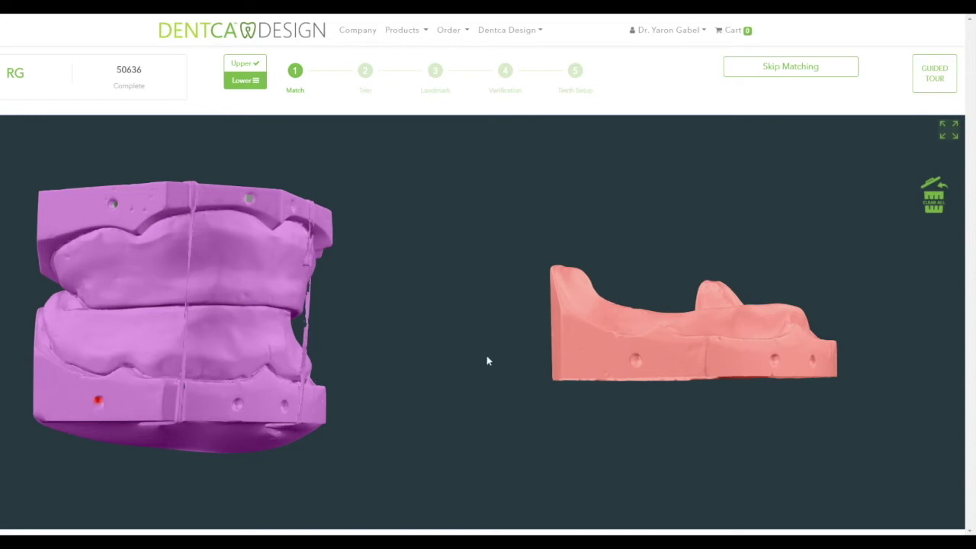
pyautogui.click(635, 361)
# Place the second and third matching point pairs in the front and opposite side base holes of the bite scan and lower gum scan.
pyautogui.moveTo(311, 402); pyautogui.dragTo(198, 408)
pyautogui.click(188, 405)
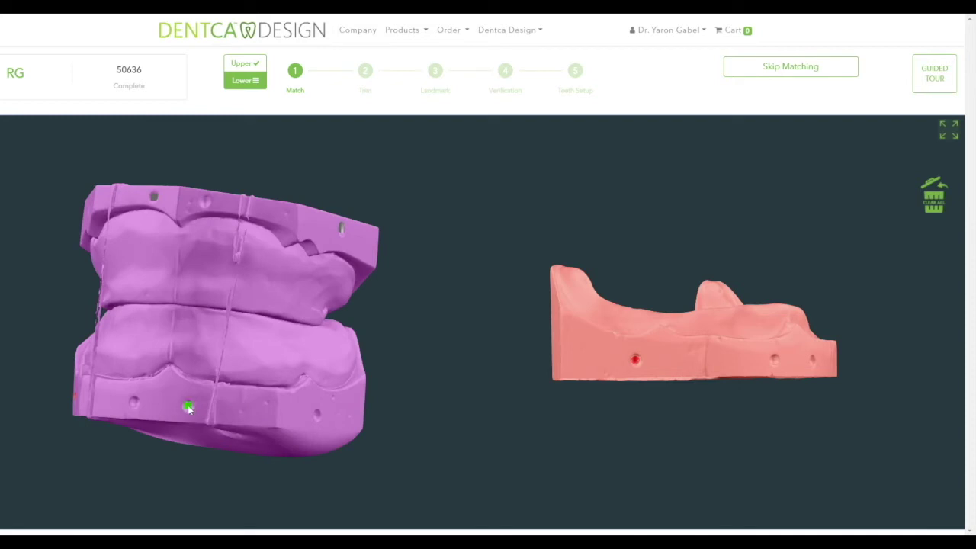
pyautogui.moveTo(715, 372); pyautogui.dragTo(675, 372)
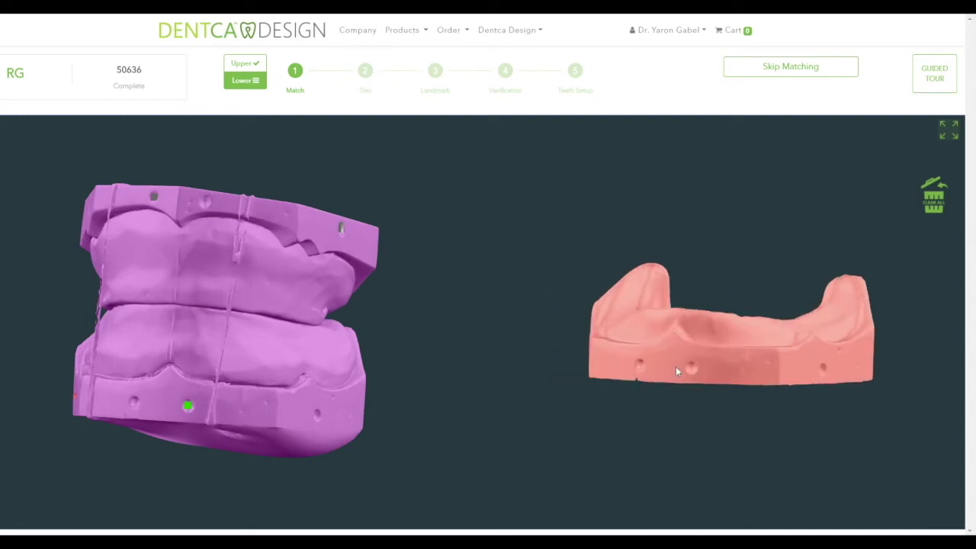
pyautogui.click(691, 369)
pyautogui.moveTo(370, 399); pyautogui.dragTo(279, 403)
pyautogui.click(218, 416)
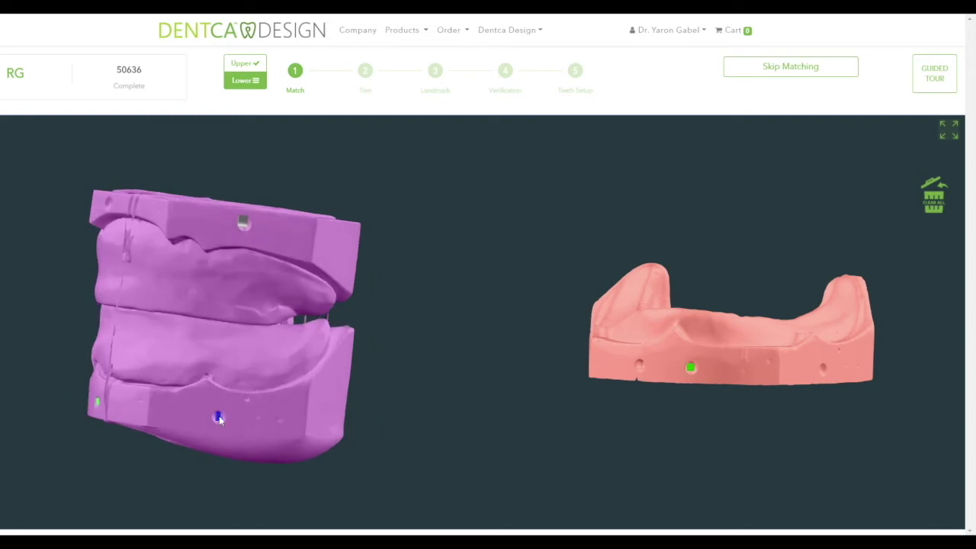
pyautogui.moveTo(812, 368); pyautogui.dragTo(782, 372)
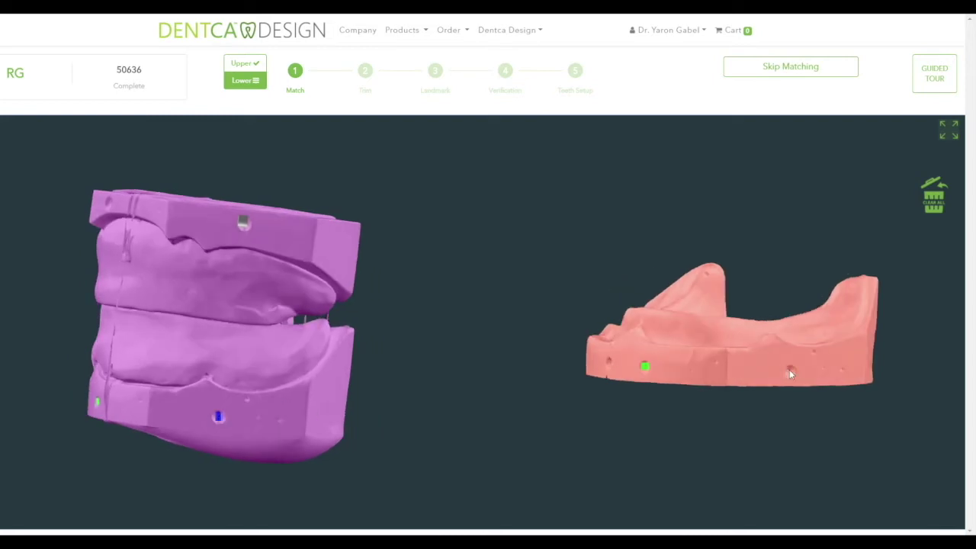
pyautogui.click(791, 370)
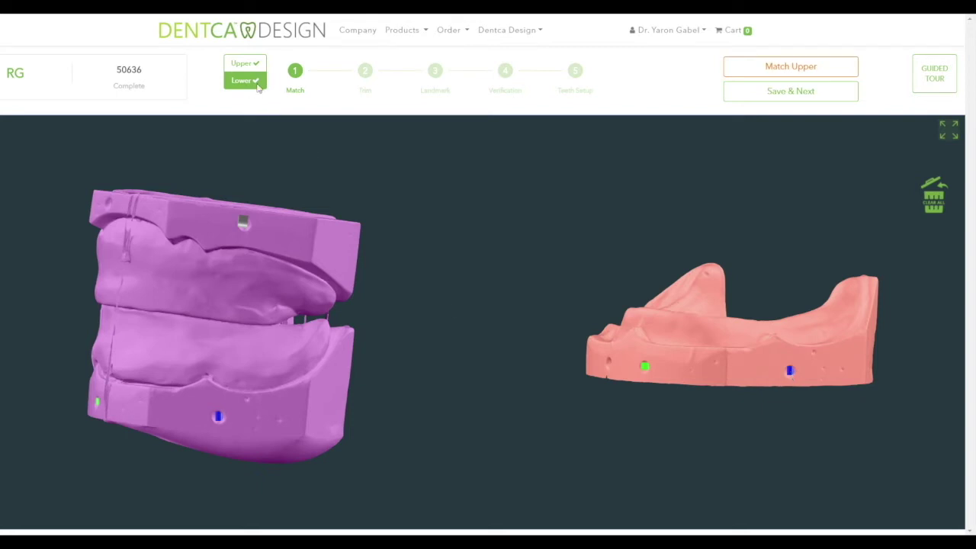
# Save the matching, rotate the overlaid scans to verify the alignment and confirm the result.
pyautogui.click(784, 70)
pyautogui.click(784, 69)
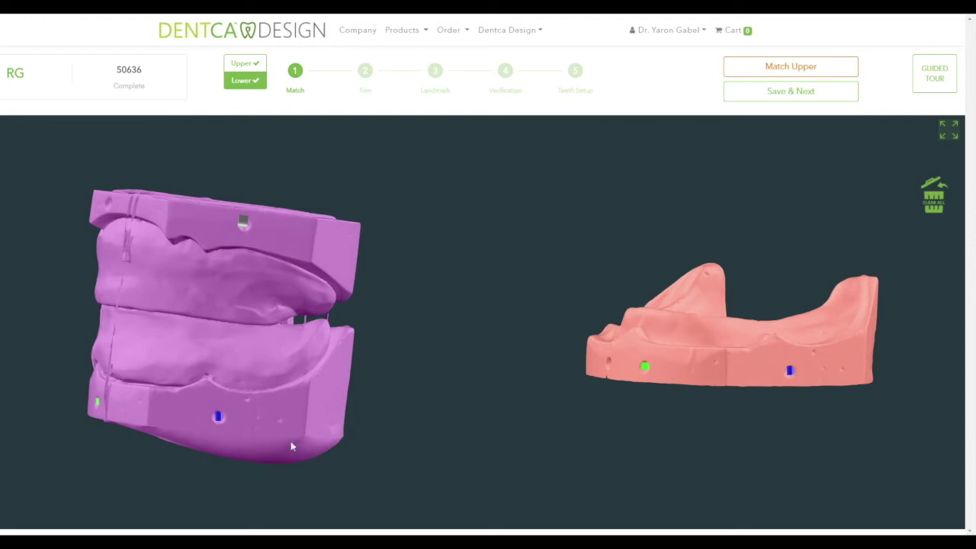
pyautogui.click(773, 92)
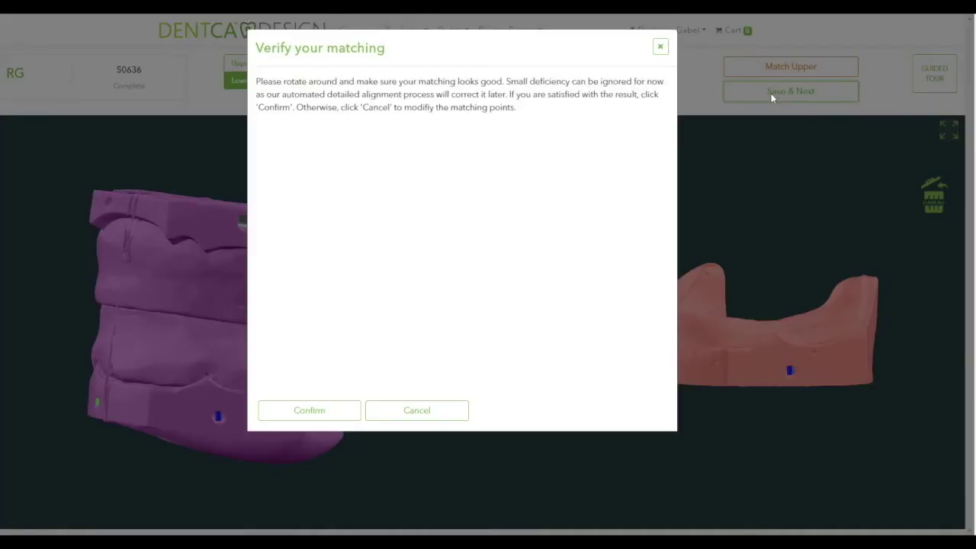
pyautogui.moveTo(483, 286); pyautogui.dragTo(547, 231)
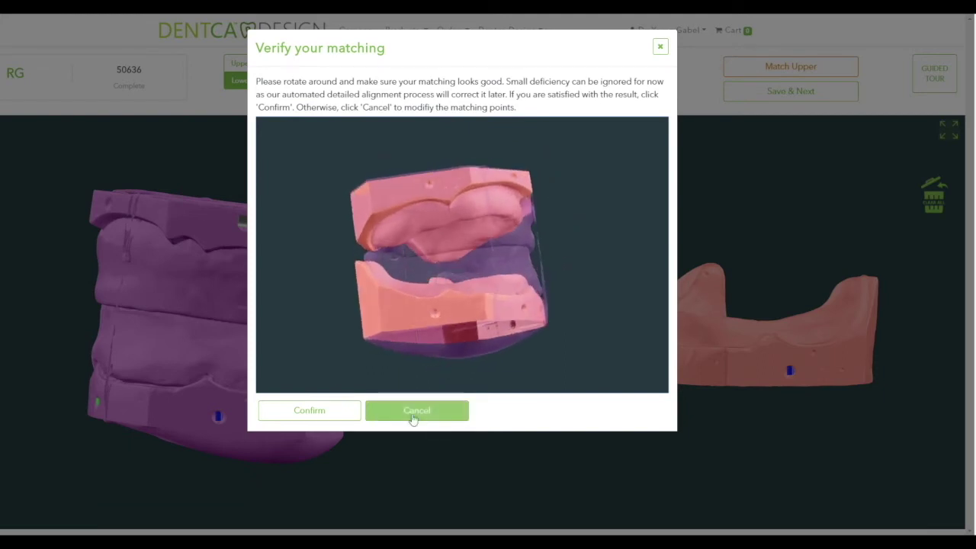
pyautogui.click(305, 411)
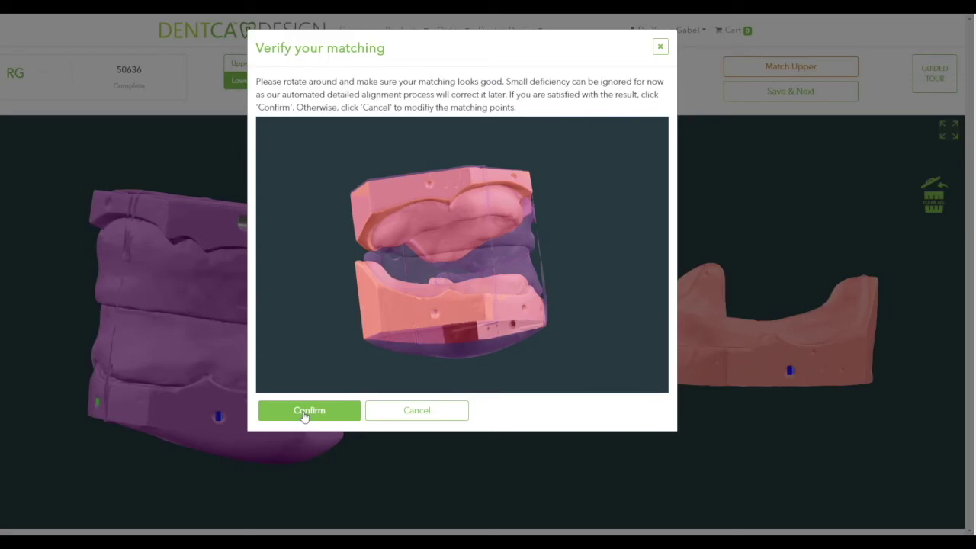
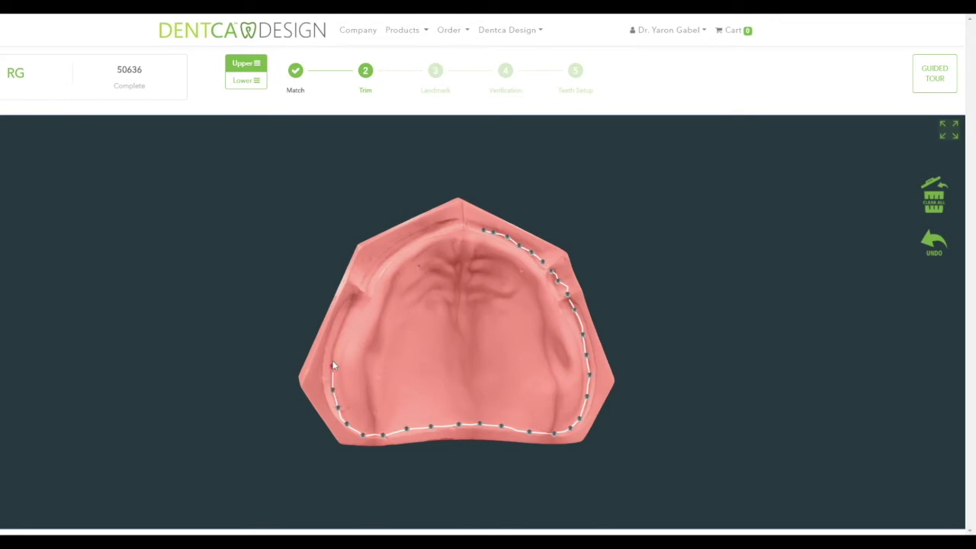
# Extend the upper trim outline along the remaining cheek side, past the frenum notch and forward to the front midline.
pyautogui.click(354, 296)
pyautogui.click(366, 279)
pyautogui.click(393, 248)
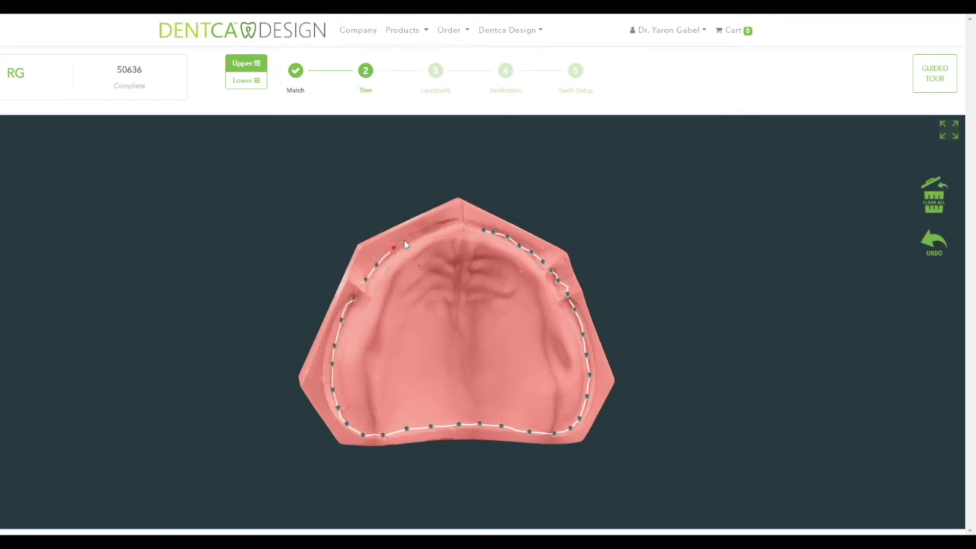
pyautogui.click(444, 228)
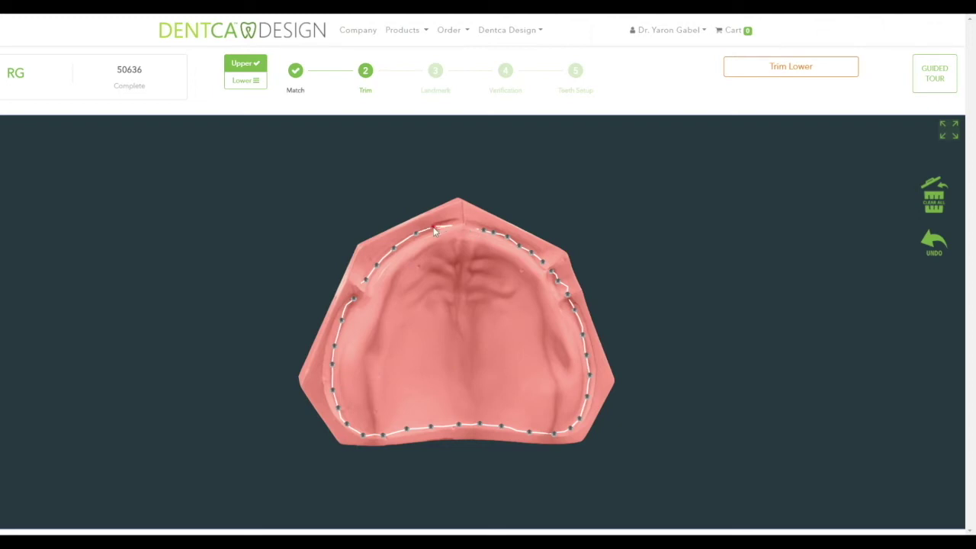
# Refine the upper trim outline's points just beside the front midline so they follow the border fold.
pyautogui.click(449, 228)
pyautogui.click(449, 229)
pyautogui.moveTo(446, 229); pyautogui.dragTo(446, 222)
pyautogui.click(409, 241)
pyautogui.click(448, 226)
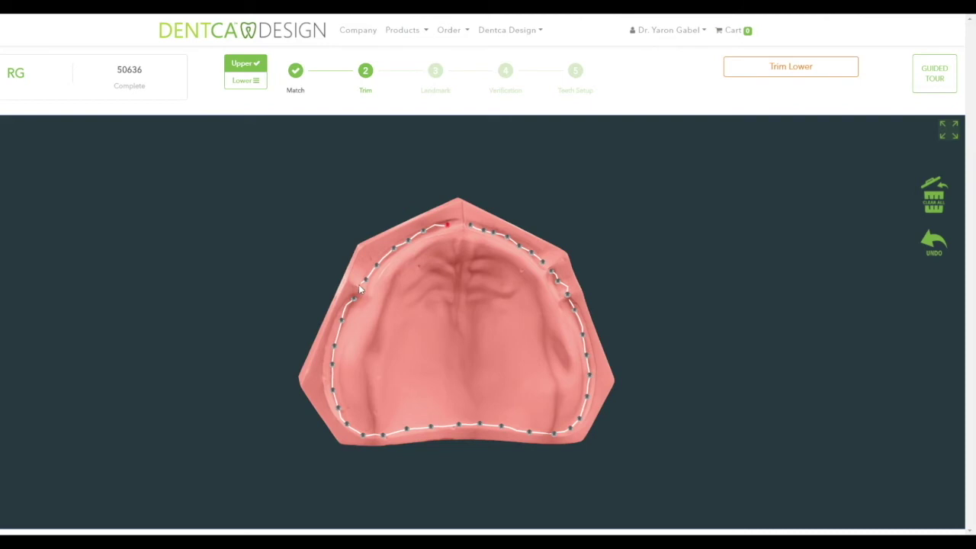
# Switch to the lower arch and outline its trim border from the back of one cheek side around the front.
pyautogui.click(251, 83)
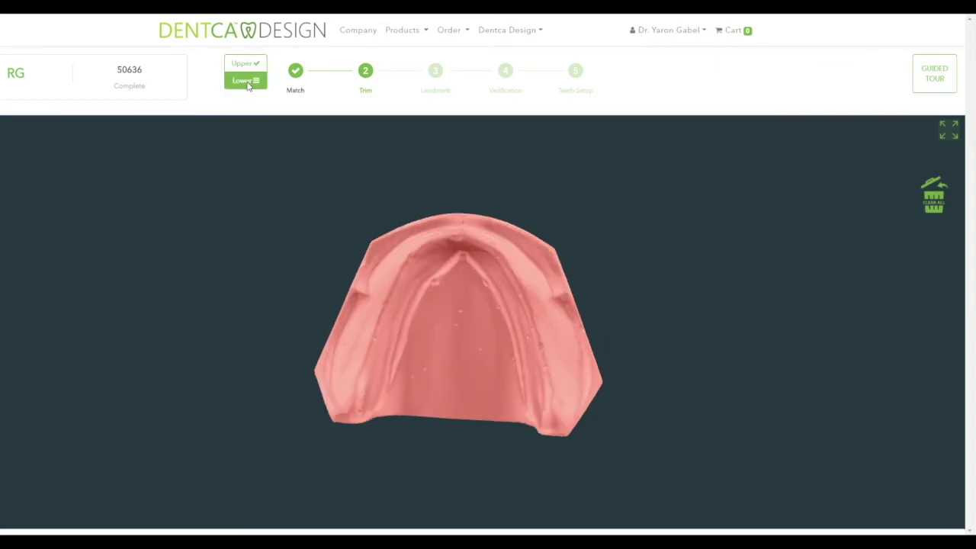
pyautogui.click(329, 371)
pyautogui.click(332, 353)
pyautogui.click(343, 328)
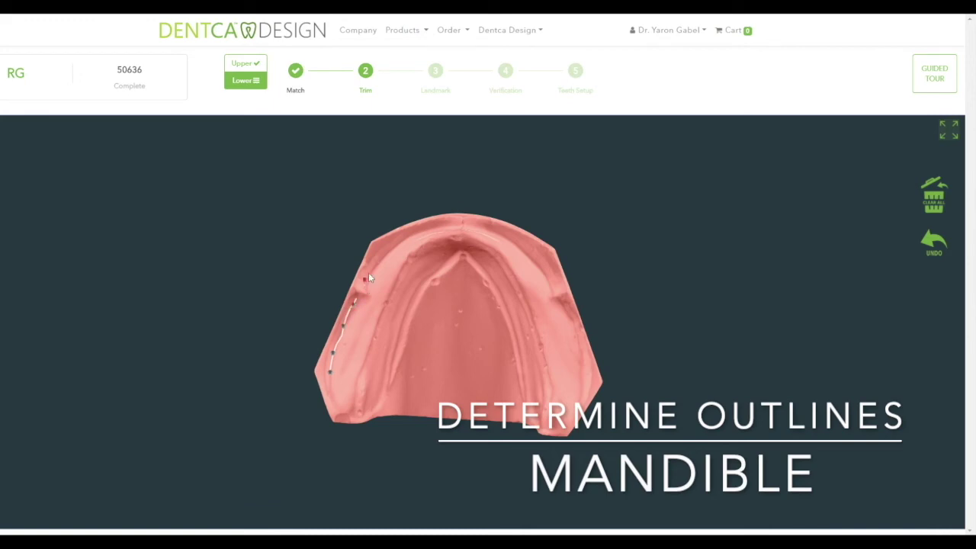
pyautogui.click(400, 239)
pyautogui.click(486, 230)
pyautogui.click(512, 242)
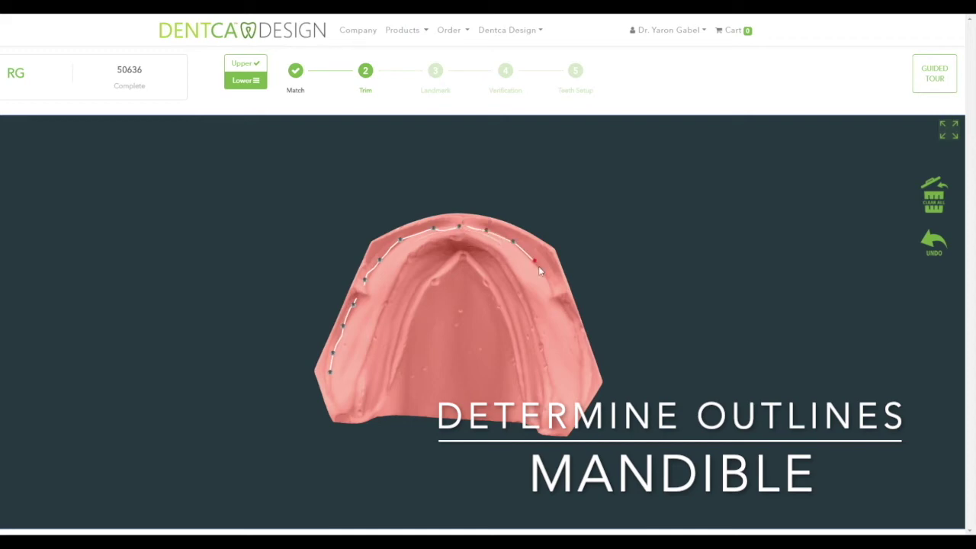
# Continue the lower trim outline along the opposite cheek side back to the rear pear-shaped pad.
pyautogui.click(548, 282)
pyautogui.click(573, 323)
pyautogui.click(580, 362)
pyautogui.click(577, 393)
pyautogui.click(575, 412)
pyautogui.click(568, 429)
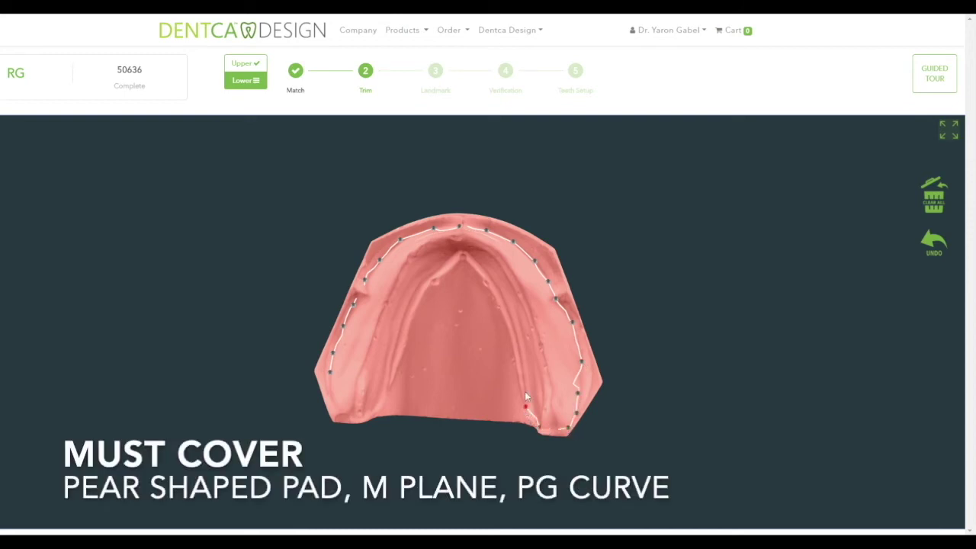
# Close the lower trim outline along the tongue side and around the other rear pad, and save the trimming stage.
pyautogui.click(519, 374)
pyautogui.click(513, 333)
pyautogui.click(500, 302)
pyautogui.click(435, 267)
pyautogui.click(412, 289)
pyautogui.click(373, 415)
pyautogui.click(341, 414)
pyautogui.click(330, 389)
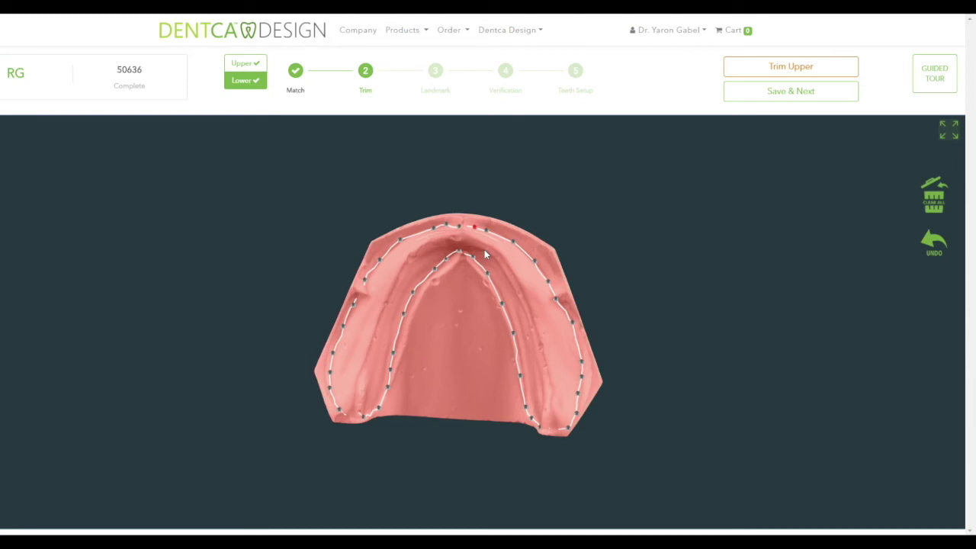
pyautogui.click(768, 93)
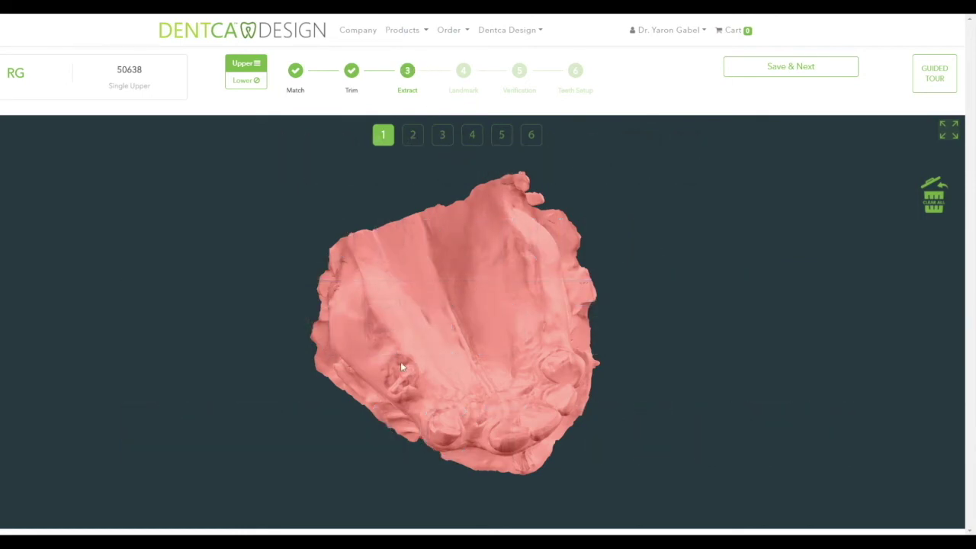
# Outline the isolated rearmost tooth remnant on the upper arch as extraction area 1.
pyautogui.click(388, 357)
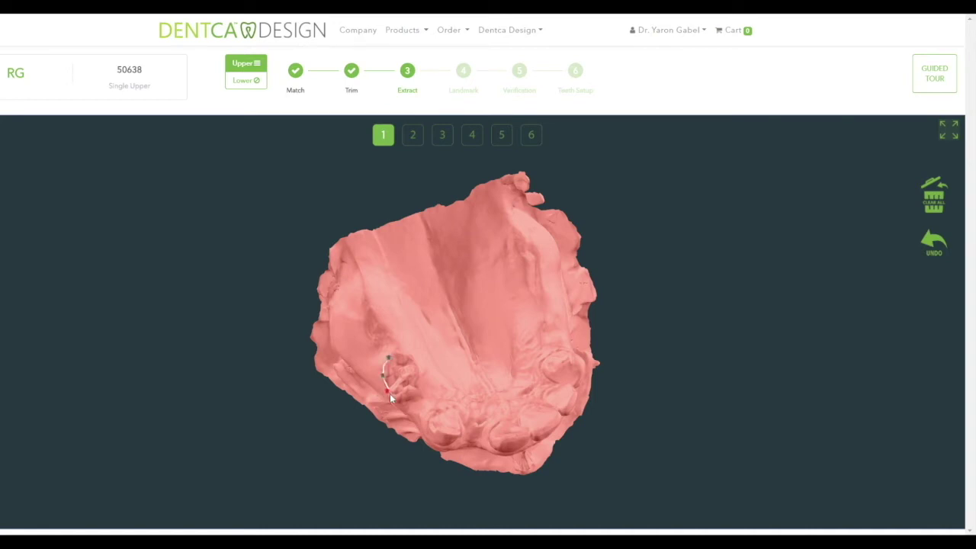
pyautogui.click(420, 390)
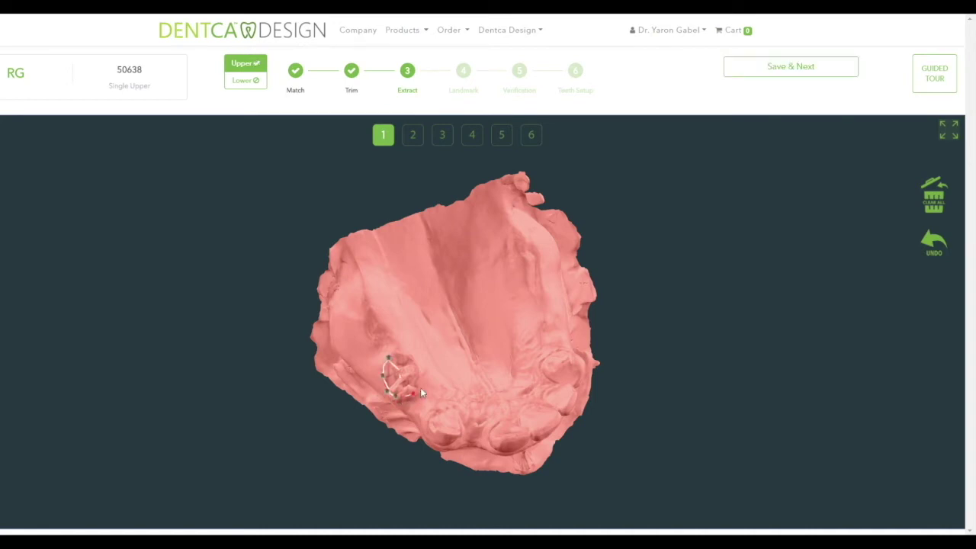
pyautogui.click(398, 351)
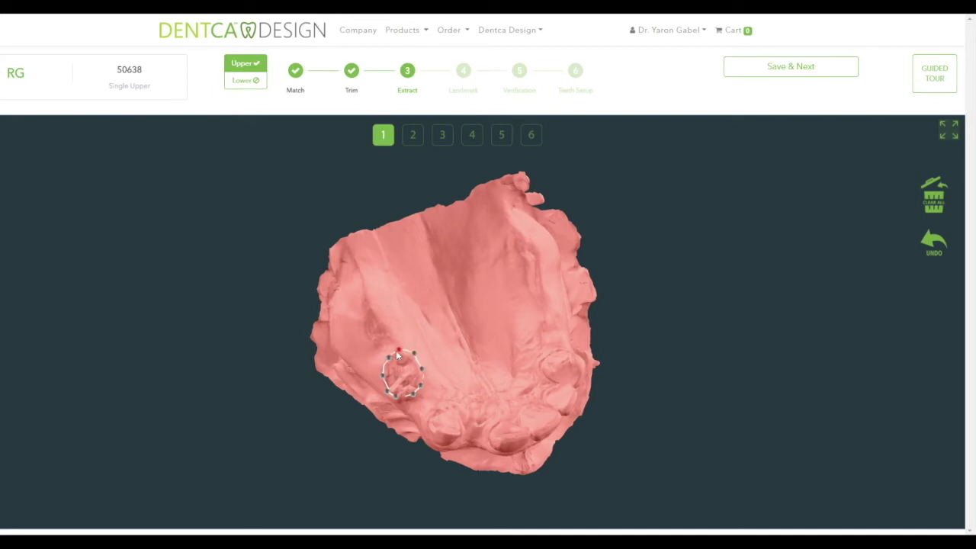
# Outline the next single tooth toward the front of the upper arch as extraction area 2.
pyautogui.click(412, 136)
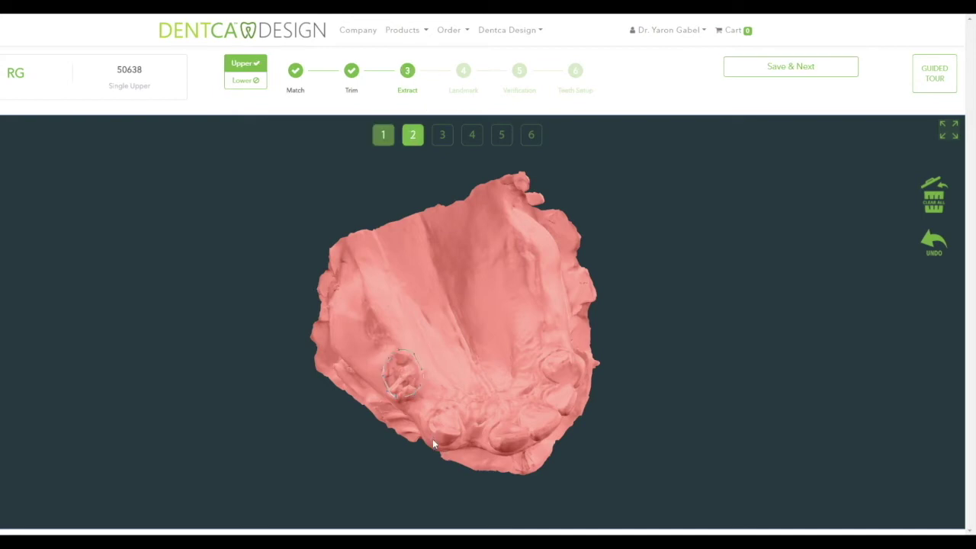
pyautogui.moveTo(437, 424)
pyautogui.mouseDown()
pyautogui.moveTo(459, 402)
pyautogui.moveTo(458, 418)
pyautogui.mouseUp()
pyautogui.click(453, 405)
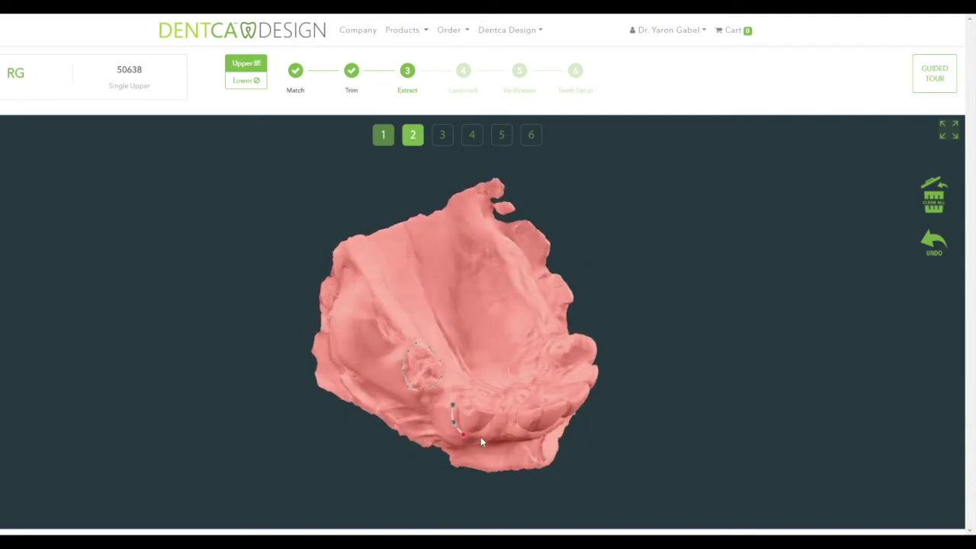
pyautogui.click(490, 428)
pyautogui.moveTo(491, 429); pyautogui.dragTo(459, 430)
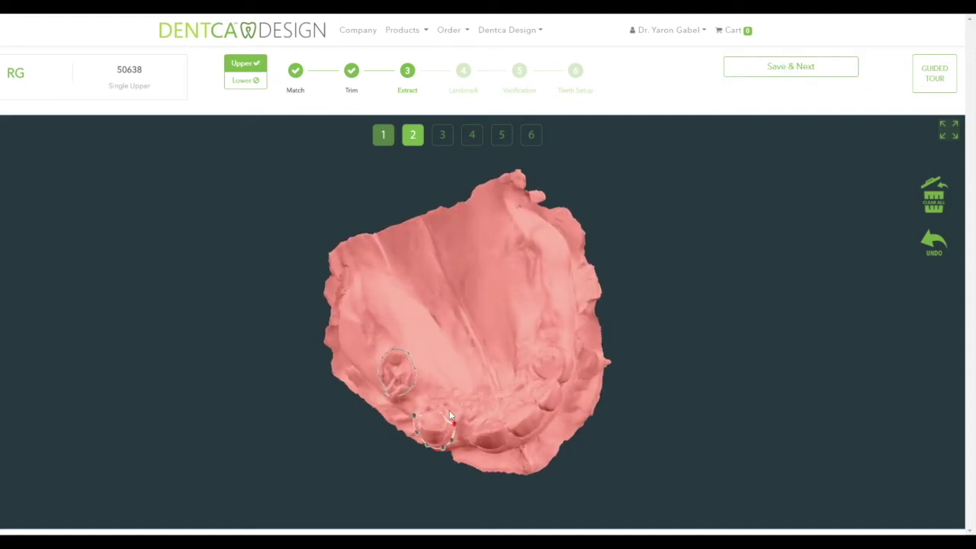
pyautogui.click(443, 400)
pyautogui.click(426, 404)
# Outline the remaining adjoining upper teeth together as extraction area 3 and save the extraction stage.
pyautogui.click(442, 135)
pyautogui.moveTo(507, 383)
pyautogui.mouseDown()
pyautogui.moveTo(520, 374)
pyautogui.moveTo(537, 397)
pyautogui.moveTo(488, 407)
pyautogui.moveTo(534, 378)
pyautogui.moveTo(564, 336)
pyautogui.moveTo(561, 392)
pyautogui.moveTo(517, 369)
pyautogui.moveTo(521, 381)
pyautogui.mouseUp()
pyautogui.click(509, 410)
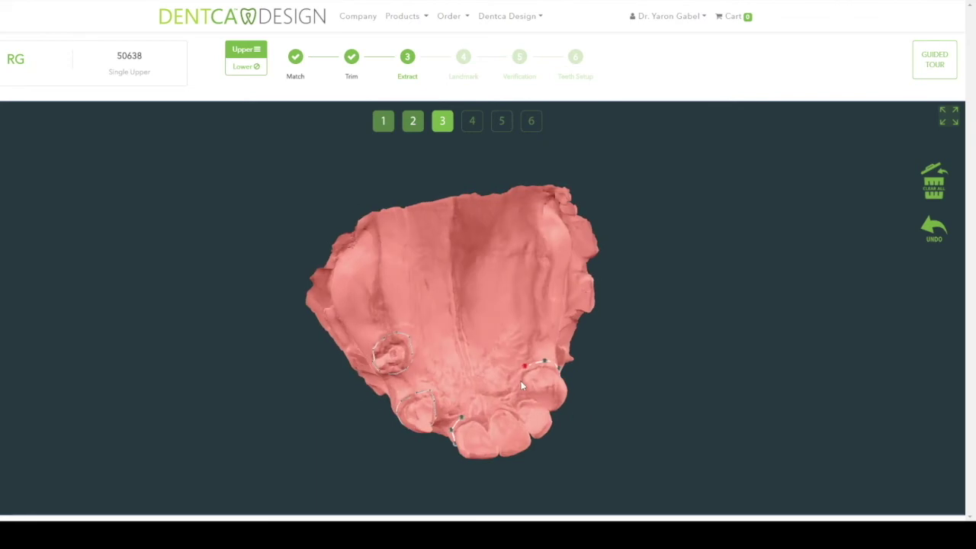
pyautogui.click(470, 121)
pyautogui.click(803, 54)
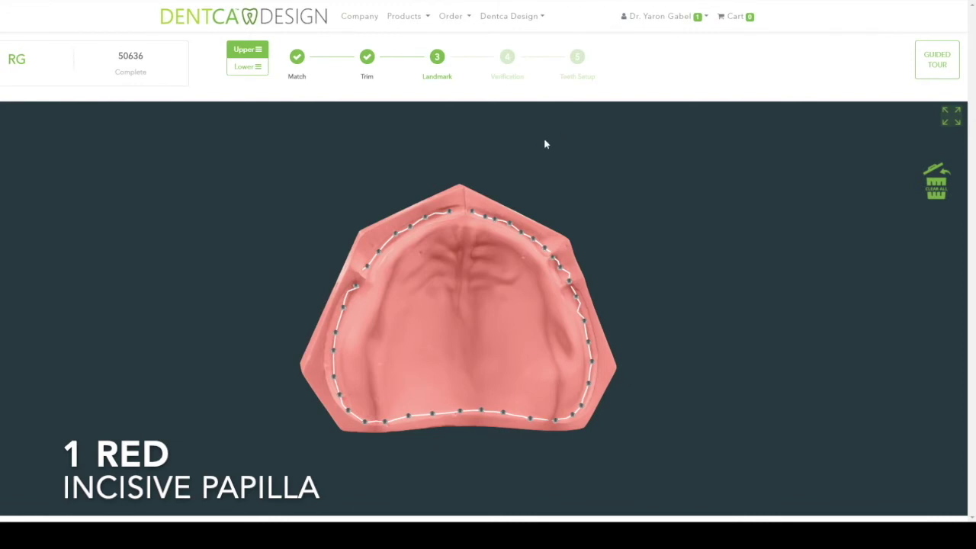
# Mark the upper arch landmarks: the incisive papilla at the front midline and the distal end of both tuberosities.
pyautogui.click(466, 226)
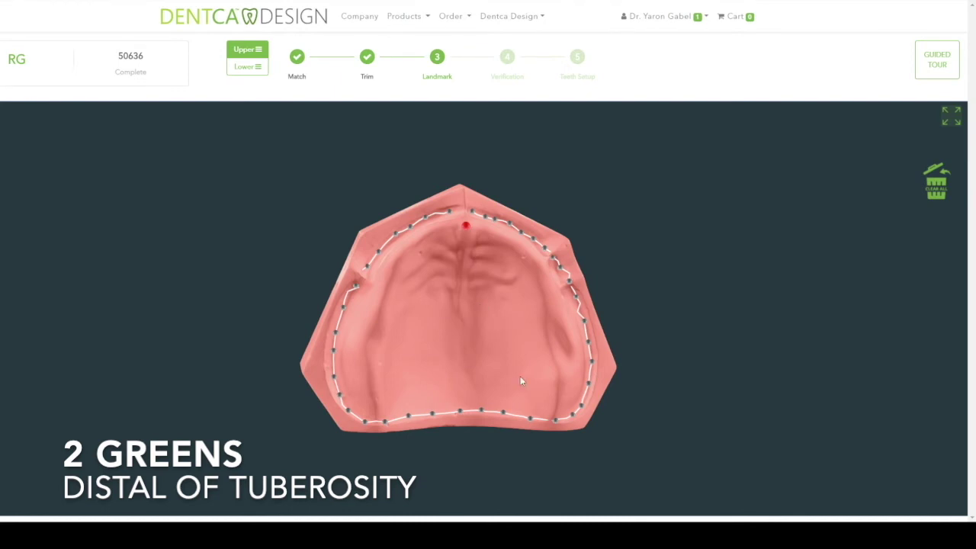
pyautogui.click(555, 408)
pyautogui.click(374, 412)
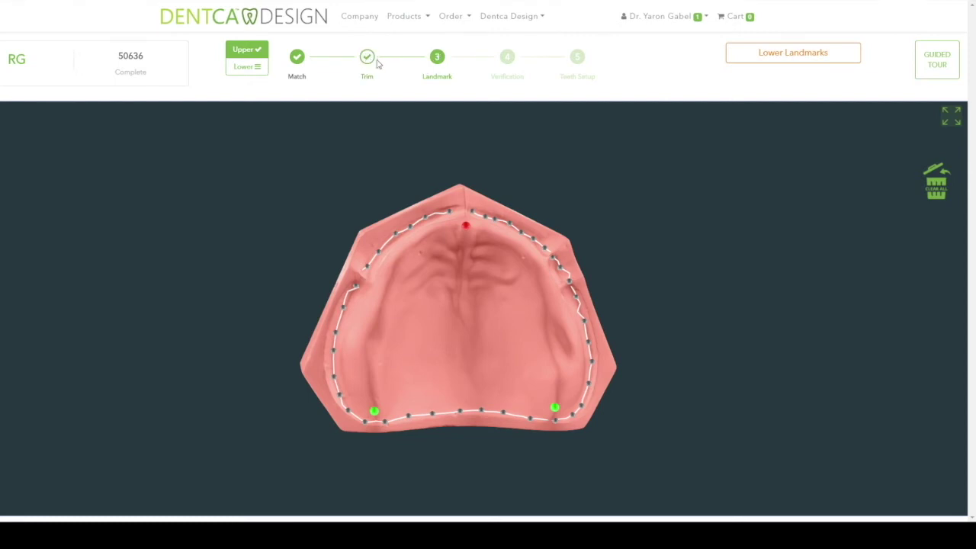
# Mark the pear-shaped pads at both rear ends of the lower arch and try to submit the landmarks.
pyautogui.click(254, 69)
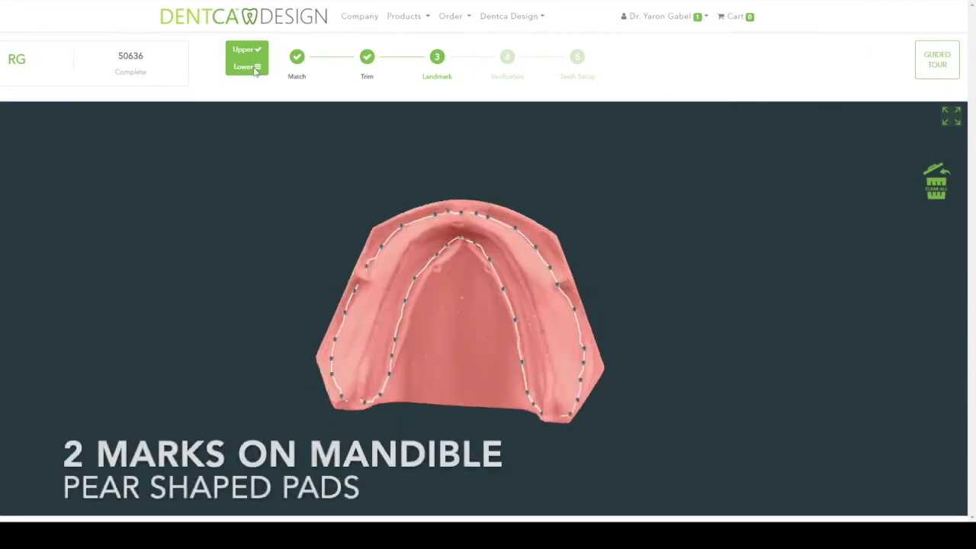
pyautogui.click(351, 406)
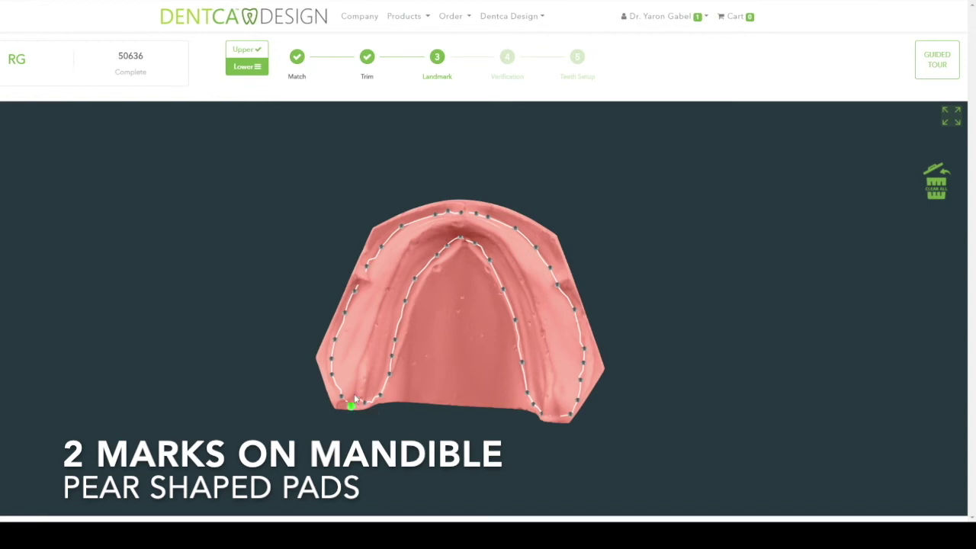
pyautogui.click(557, 408)
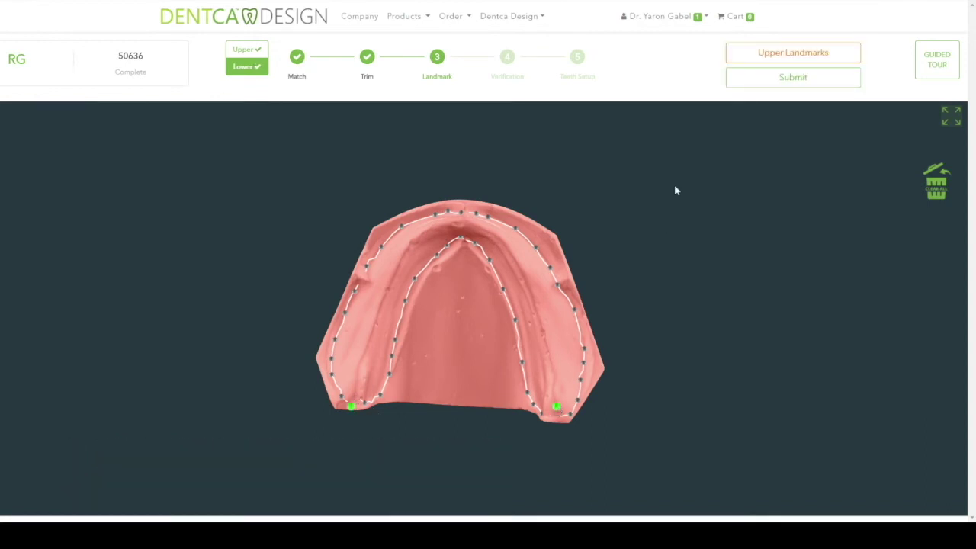
pyautogui.click(760, 80)
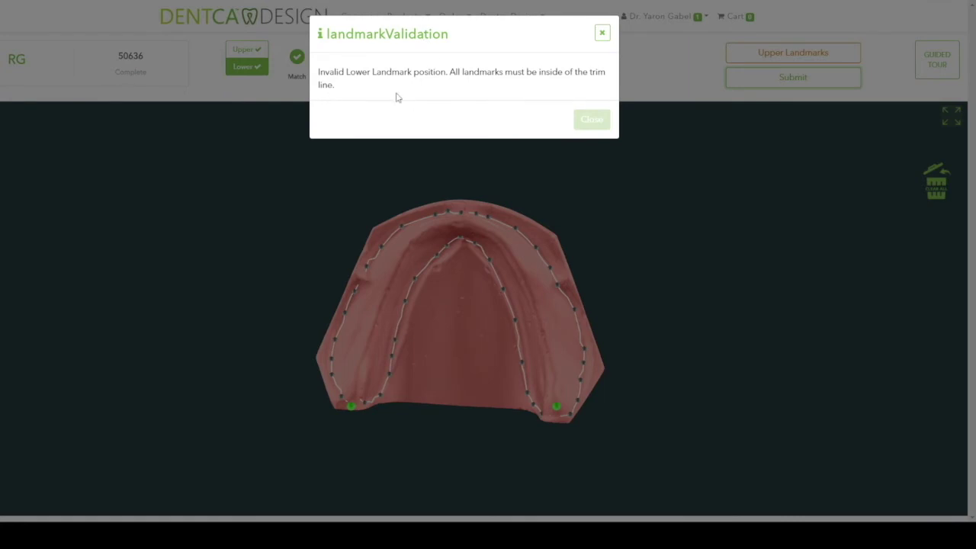
pyautogui.click(601, 122)
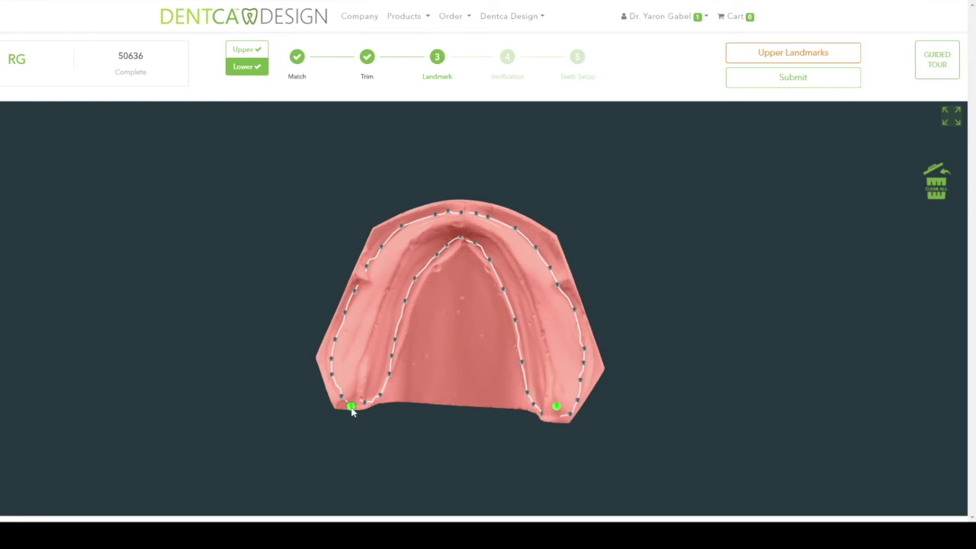
# Reposition the pear-shaped pad landmark that lies on the lower trim line so it sits inside the outline.
pyautogui.moveTo(351, 410)
pyautogui.mouseDown()
pyautogui.moveTo(367, 386)
pyautogui.moveTo(353, 401)
pyautogui.moveTo(357, 392)
pyautogui.mouseUp()
pyautogui.click(357, 391)
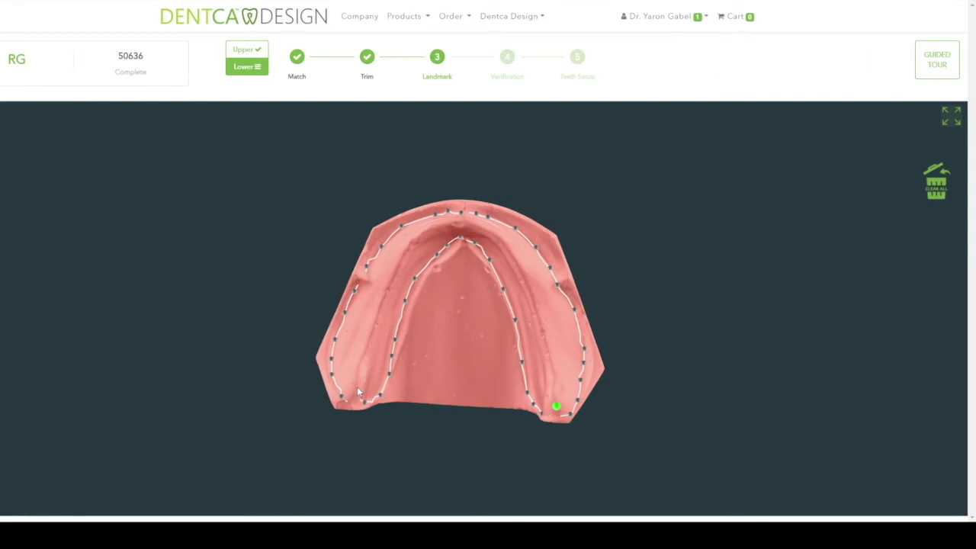
pyautogui.click(356, 391)
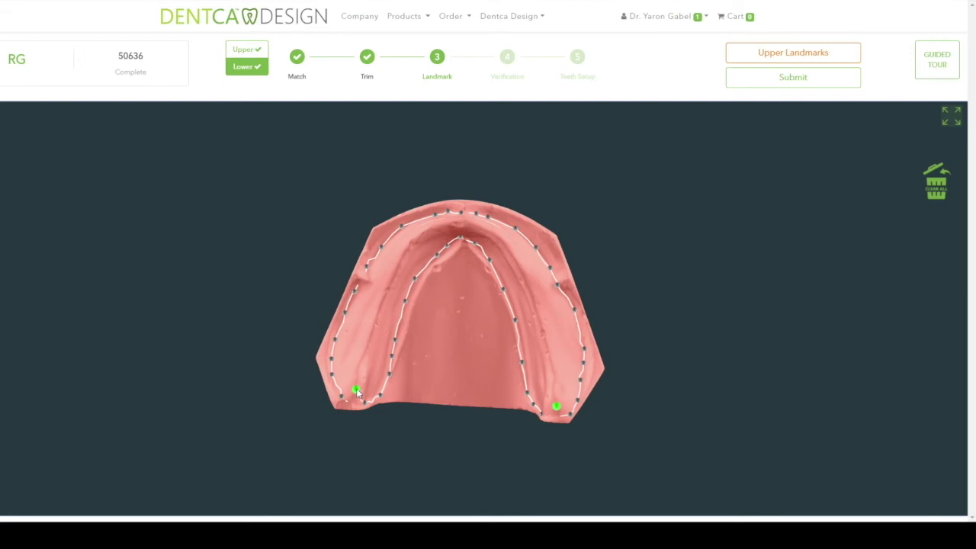
# Submit the landmarks and confirm the teeth setup with Regular overjet, Dentca Premimum mold, Oval shape and Feminine arrangement.
pyautogui.click(772, 80)
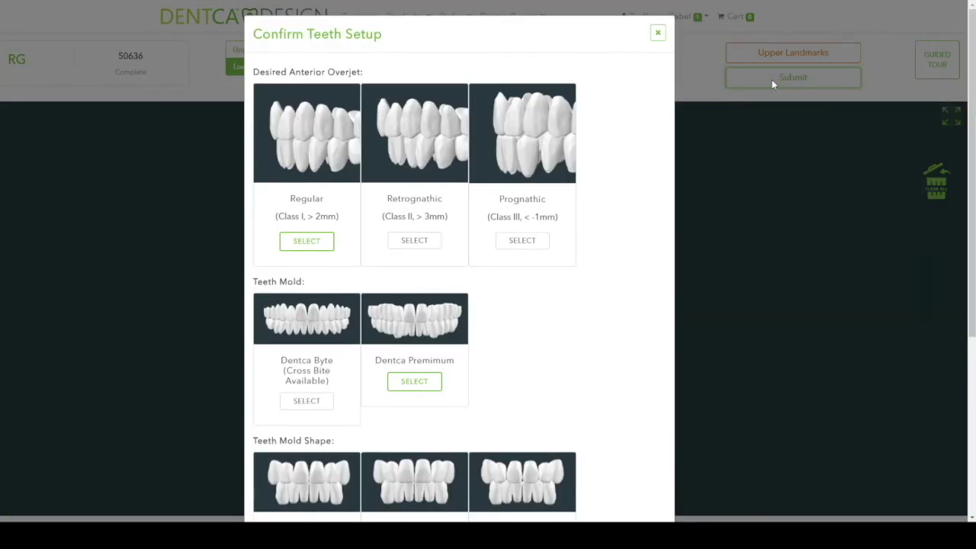
pyautogui.scroll(-3, 357, 425)
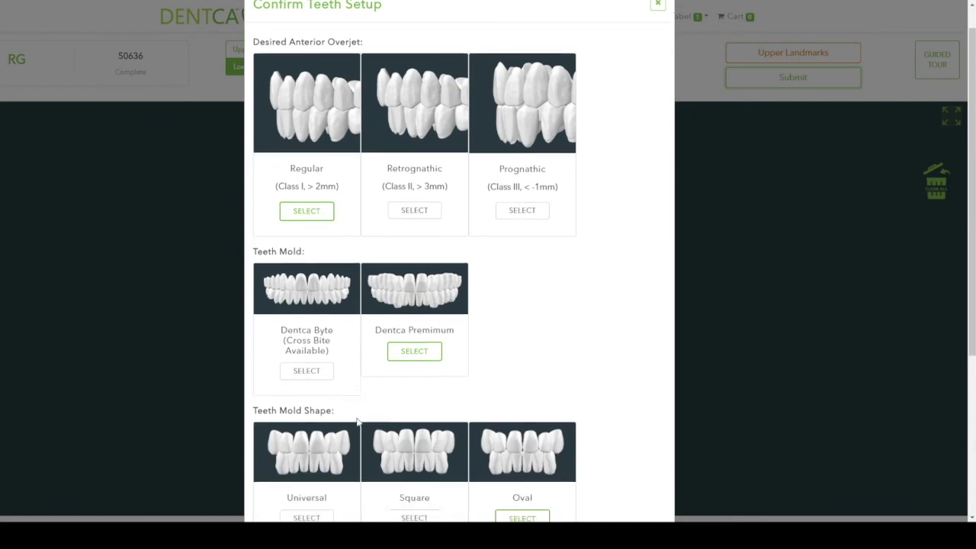
pyautogui.scroll(-1, 358, 425)
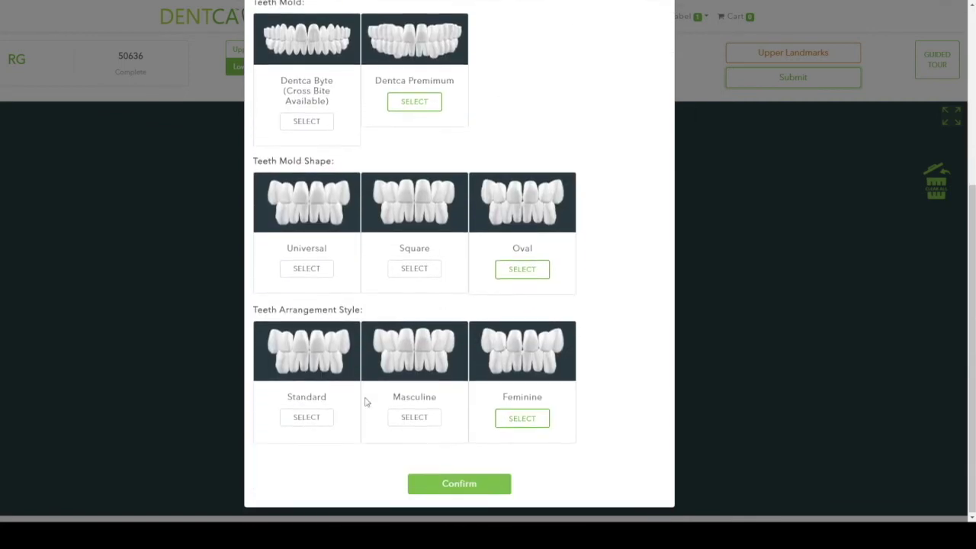
pyautogui.click(450, 492)
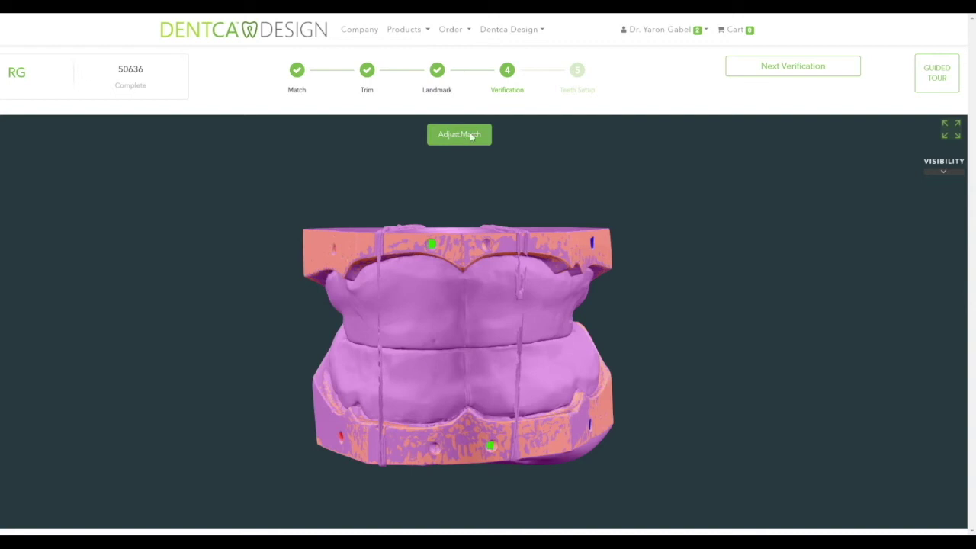
# Advance through the match, trim and extraction verifications, hiding and showing the upper and lower arches to inspect the trimmed outline form.
pyautogui.click(786, 67)
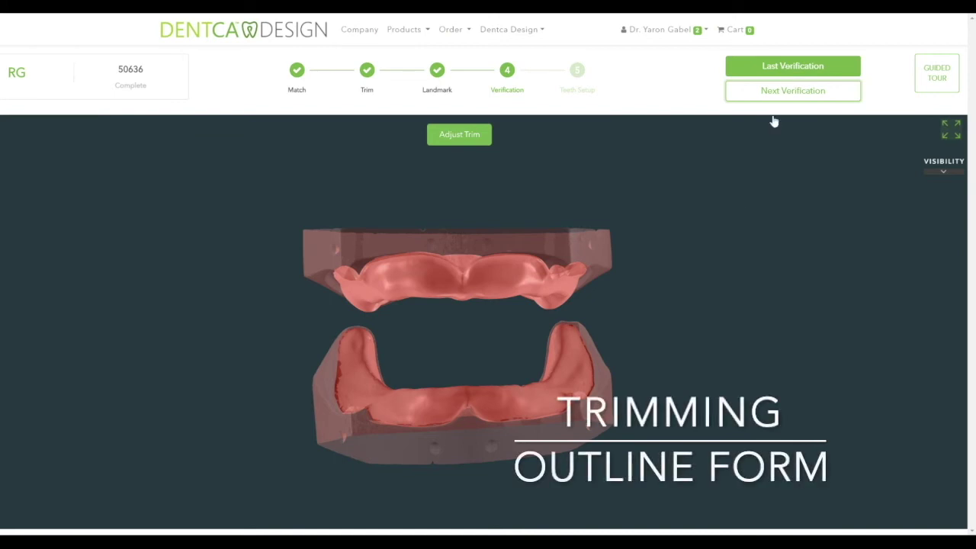
pyautogui.moveTo(501, 278); pyautogui.dragTo(548, 257)
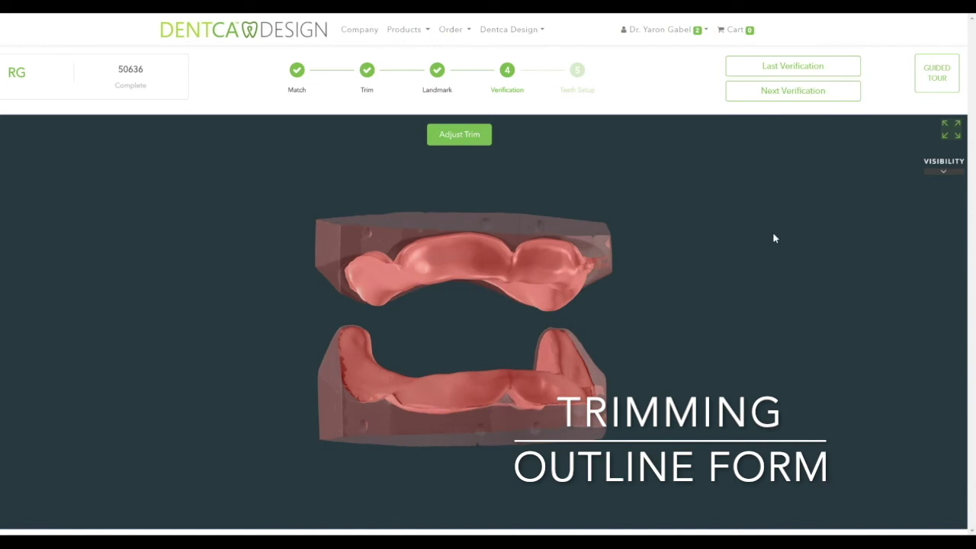
pyautogui.moveTo(938, 173)
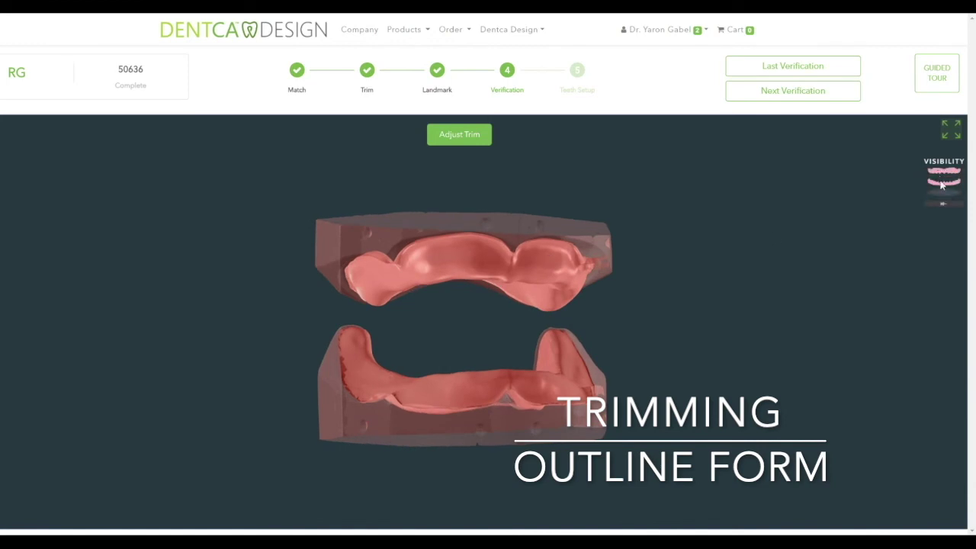
pyautogui.click(947, 174)
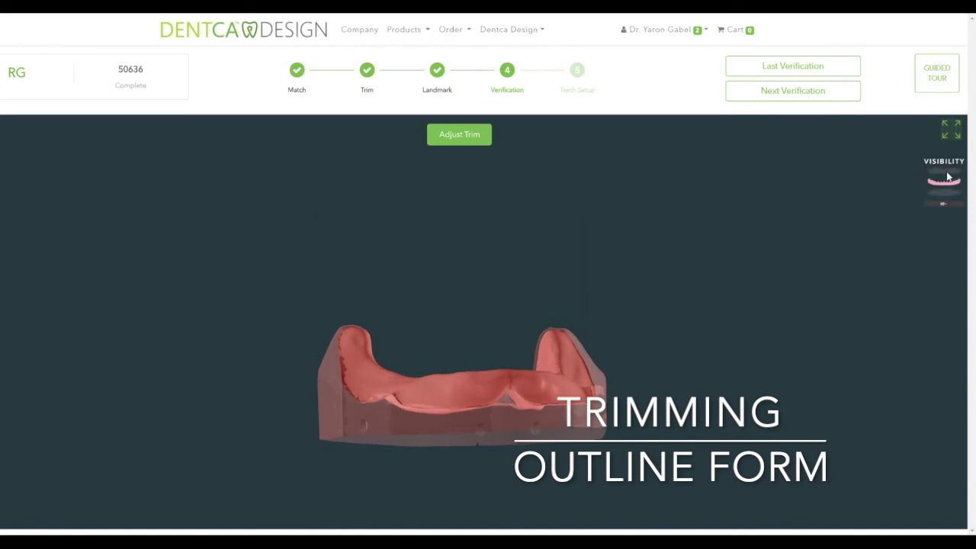
pyautogui.click(947, 176)
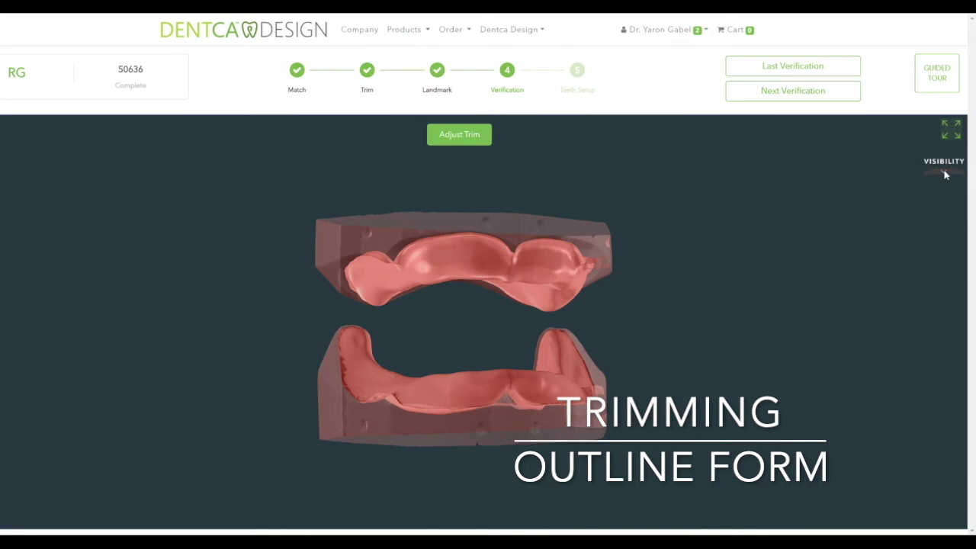
pyautogui.click(944, 176)
pyautogui.click(946, 183)
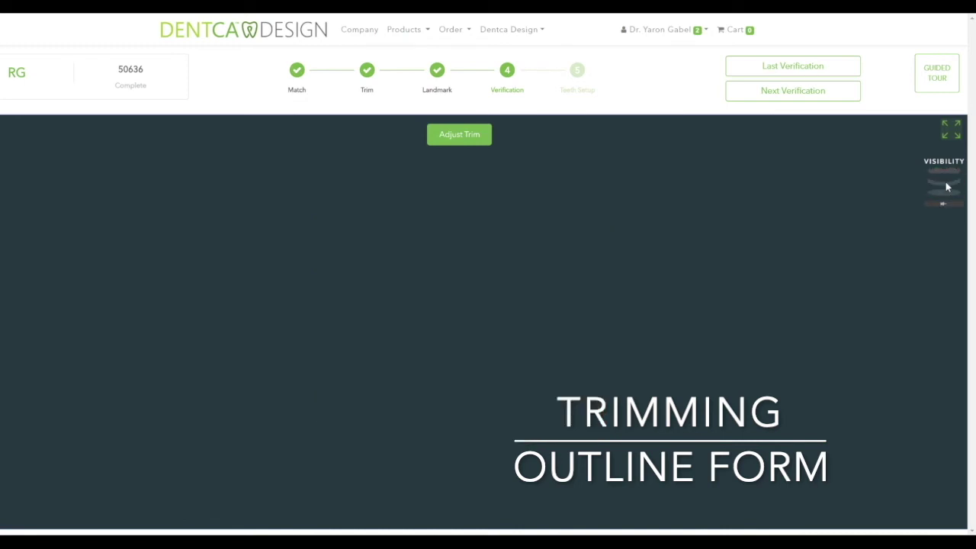
pyautogui.click(945, 186)
pyautogui.click(946, 174)
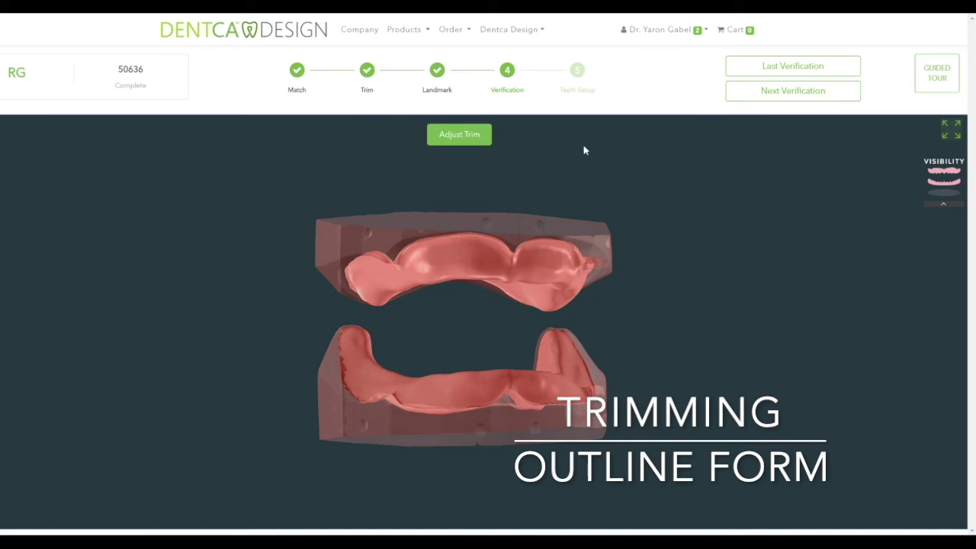
pyautogui.click(763, 93)
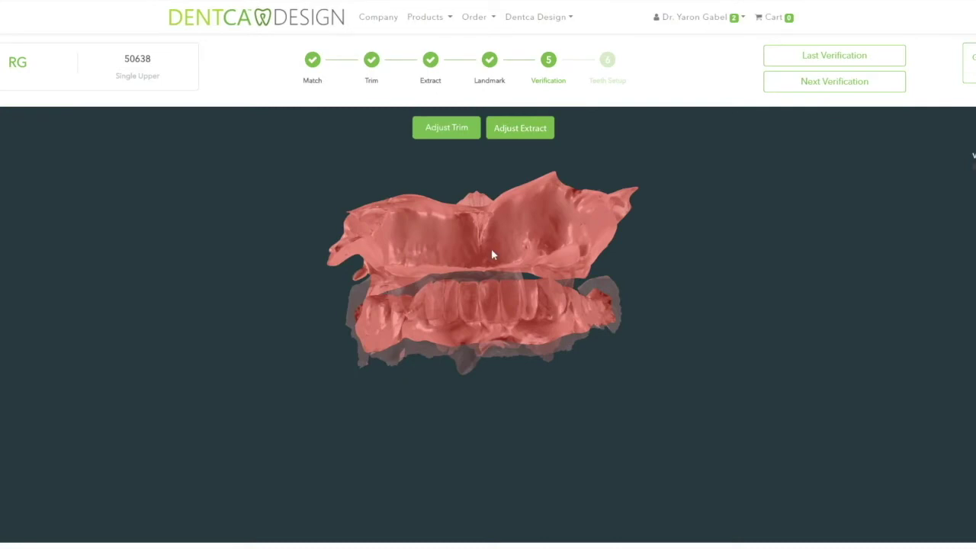
pyautogui.moveTo(483, 244)
pyautogui.mouseDown()
pyautogui.moveTo(560, 267)
pyautogui.moveTo(658, 263)
pyautogui.moveTo(669, 176)
pyautogui.moveTo(324, 250)
pyautogui.moveTo(475, 249)
pyautogui.mouseUp()
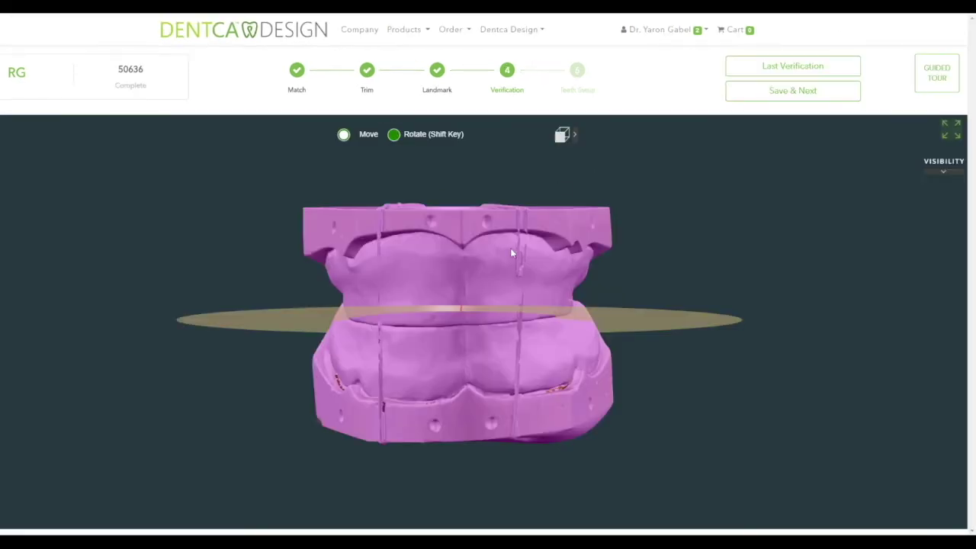
# Orbit to the side of the matched models and tilt the occlusal plane with the rotate handles.
pyautogui.moveTo(512, 254); pyautogui.dragTo(318, 317)
pyautogui.press('shift')
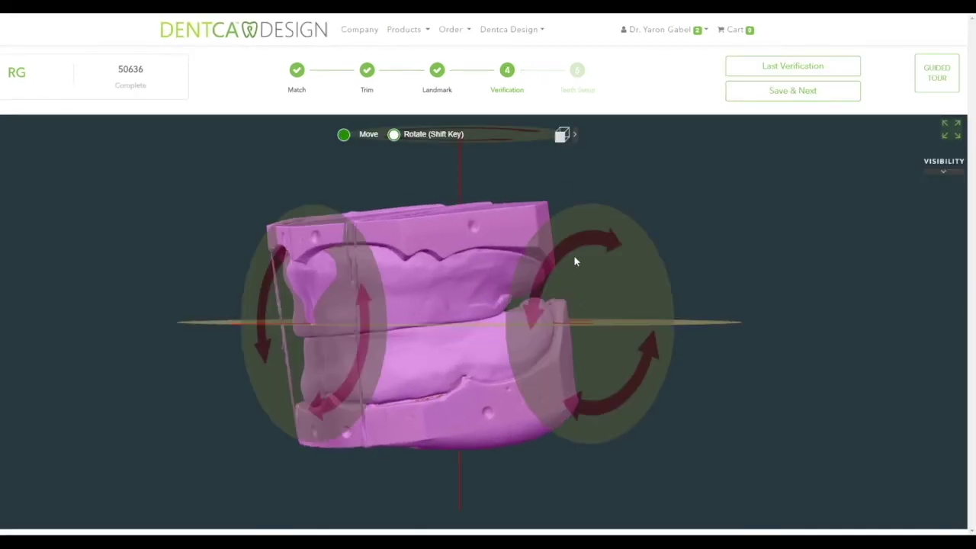
pyautogui.moveTo(573, 254); pyautogui.dragTo(554, 262)
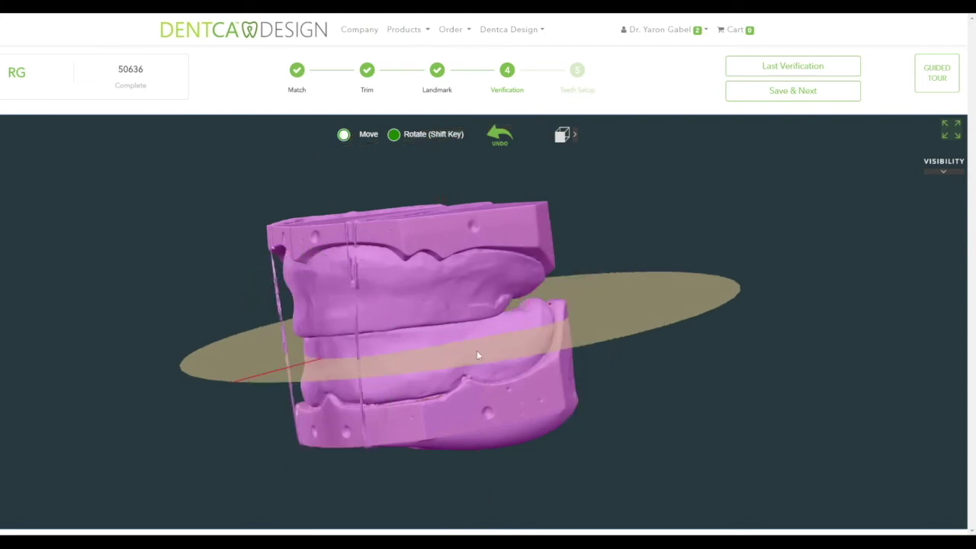
# Turn the occlusal plane's midline toward the front midline of the models and switch to a side view.
pyautogui.moveTo(458, 349); pyautogui.dragTo(524, 363)
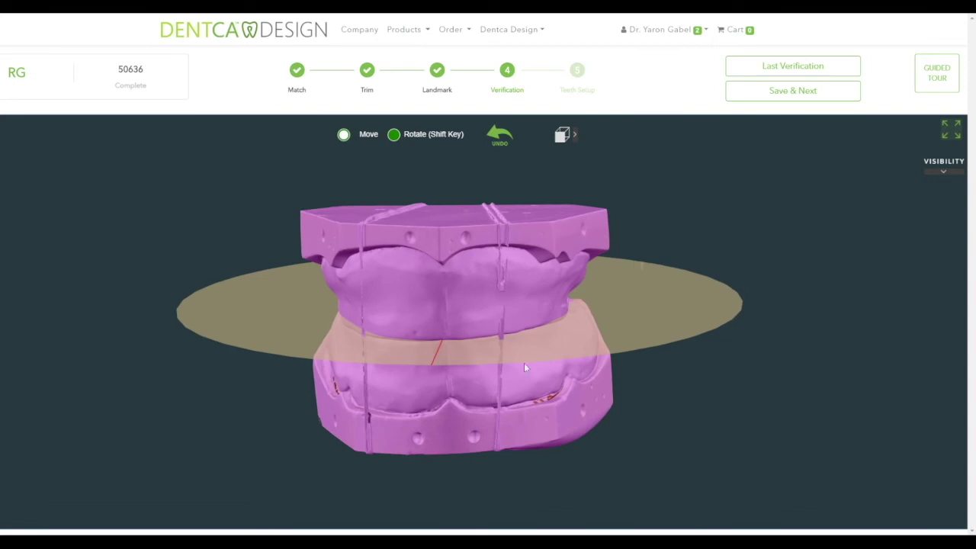
pyautogui.press('shift')
pyautogui.keyDown('shift'); pyautogui.moveTo(483, 358); pyautogui.dragTo(437, 126); pyautogui.keyUp('shift')
pyautogui.moveTo(575, 136)
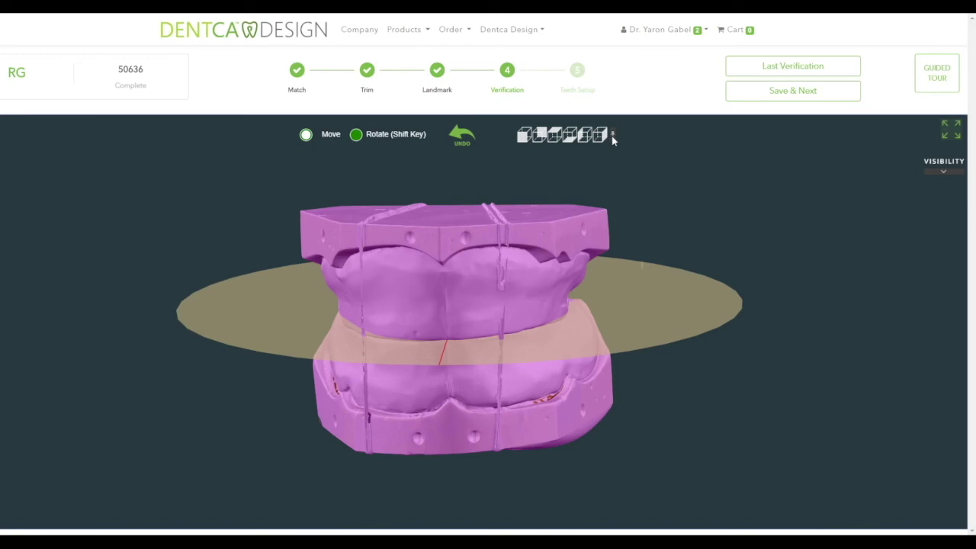
pyautogui.click(600, 136)
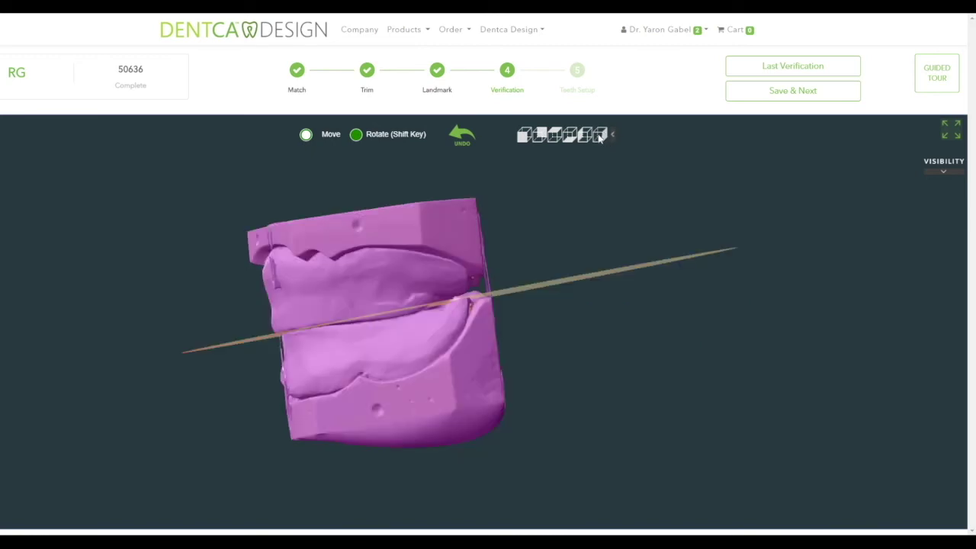
# Inspect the occlusal plane against the models from several standard views, toggling the visibility of the arches and models.
pyautogui.click(585, 135)
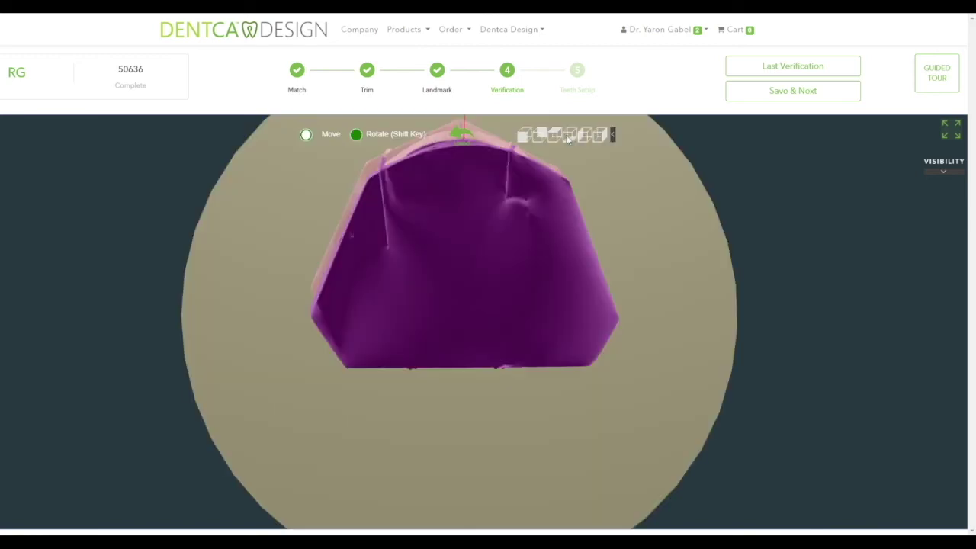
pyautogui.click(570, 135)
pyautogui.click(943, 171)
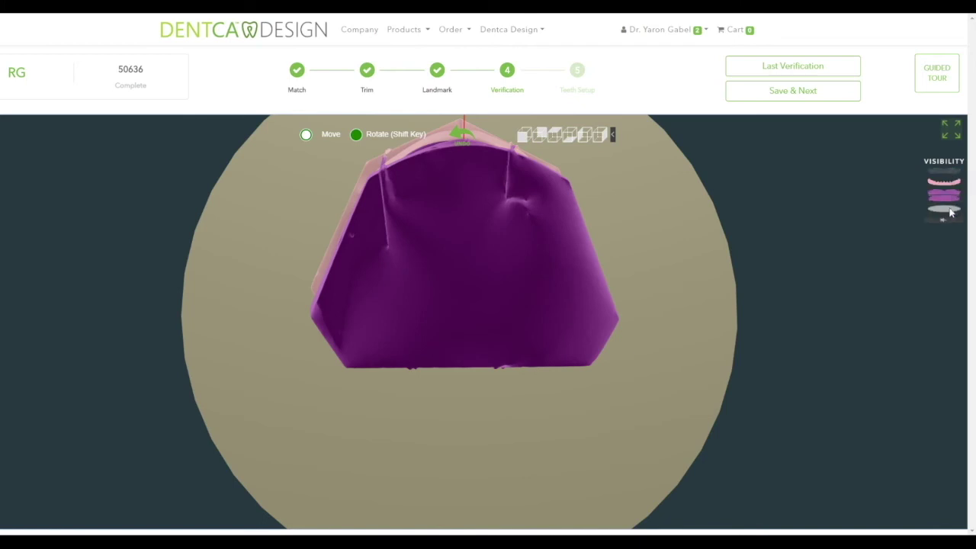
pyautogui.click(943, 177)
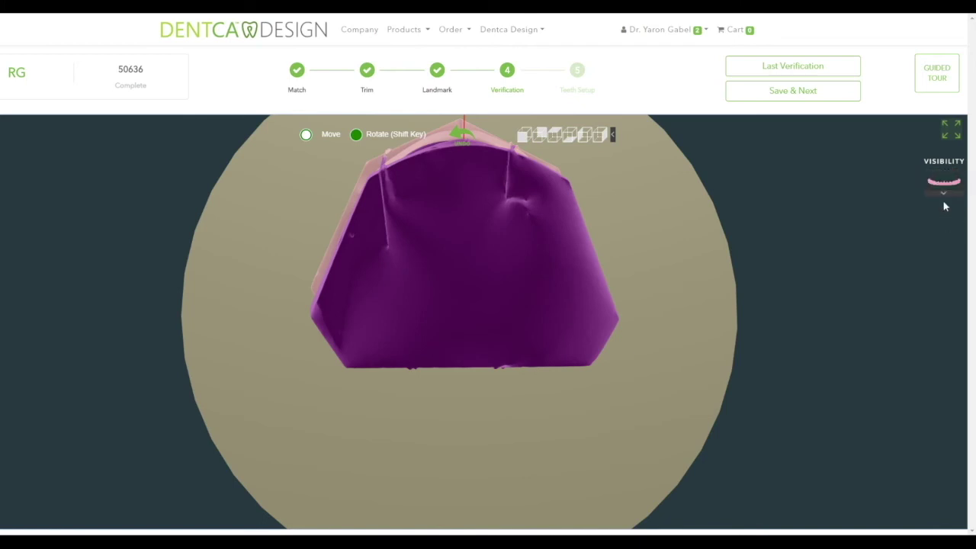
pyautogui.click(943, 181)
pyautogui.click(531, 138)
pyautogui.click(947, 196)
pyautogui.click(948, 196)
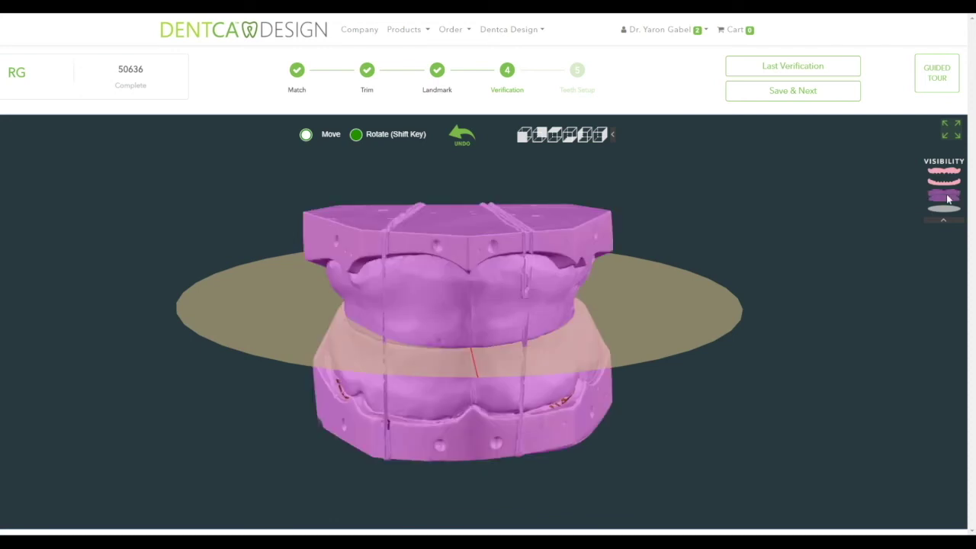
# Save the verification and continue to the teeth setup with Large upper, lower and posterior molds.
pyautogui.click(799, 90)
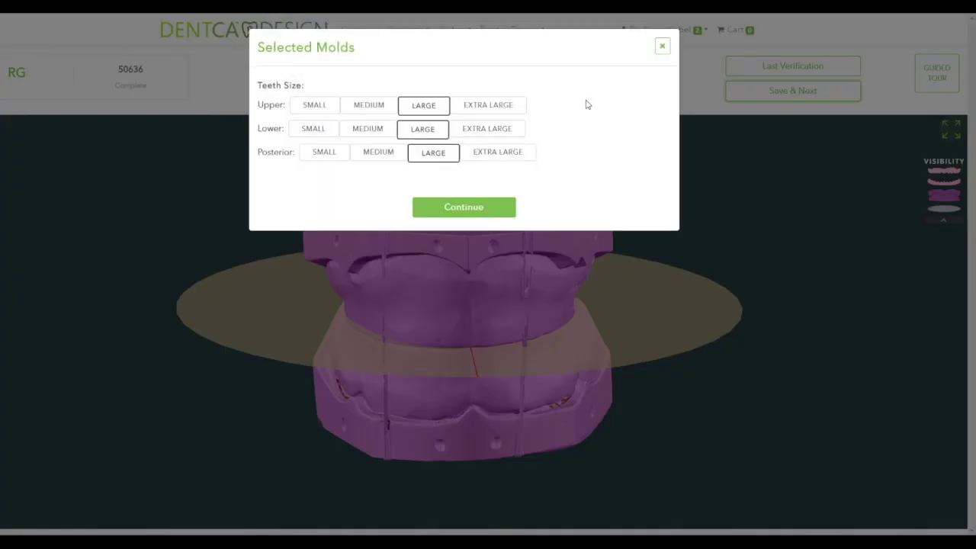
pyautogui.click(465, 207)
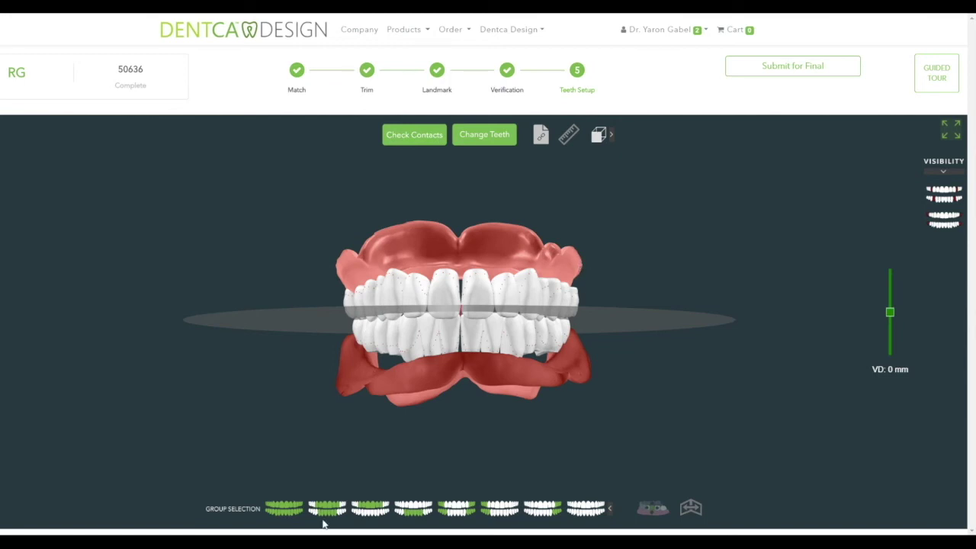
# Try the group selections for all teeth, the anterior teeth and the lower anterior teeth.
pyautogui.click(283, 509)
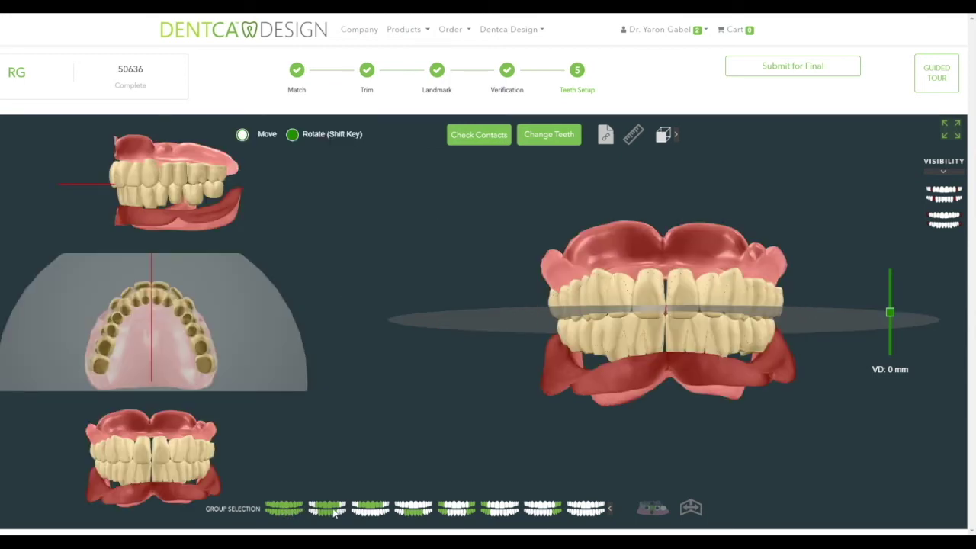
pyautogui.click(358, 512)
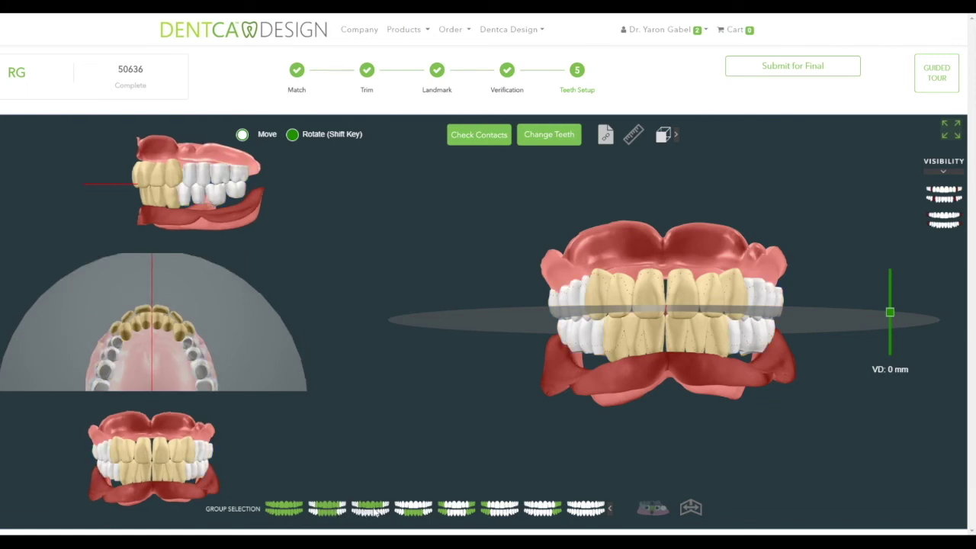
pyautogui.click(411, 512)
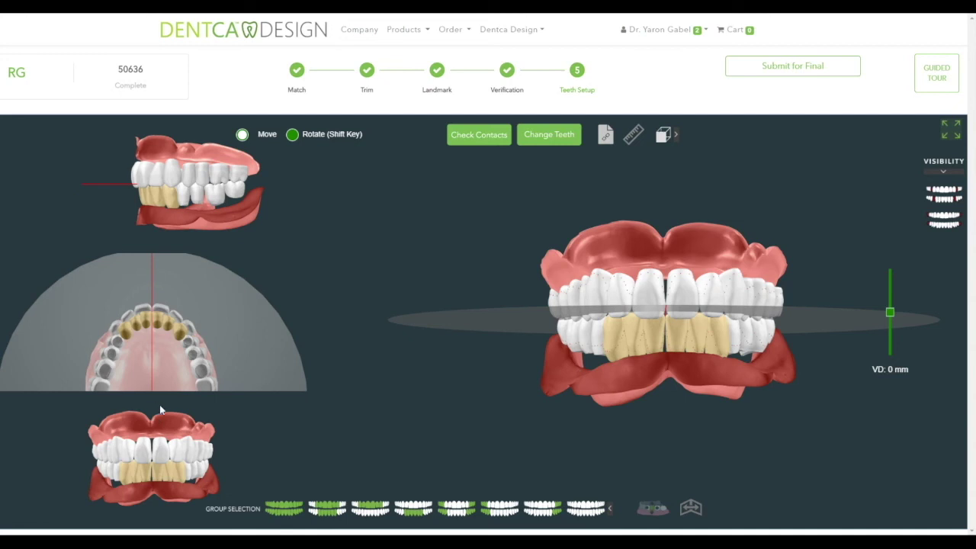
pyautogui.keyDown('shift'); pyautogui.click(168, 305); pyautogui.keyUp('shift')
# Select and nudge one upper canine, and turn on symmetric adjustment to pair it with the opposite canine.
pyautogui.click(735, 298)
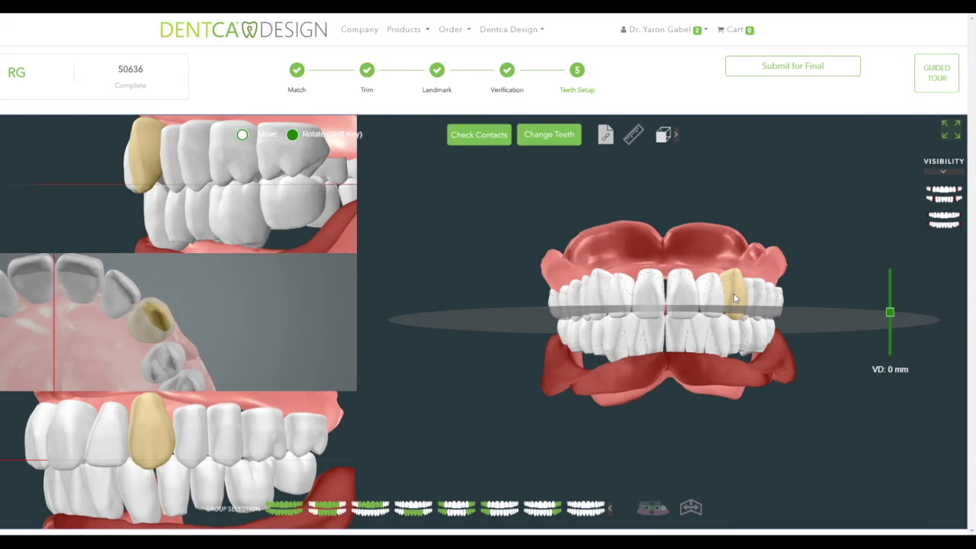
pyautogui.moveTo(735, 298); pyautogui.dragTo(736, 299)
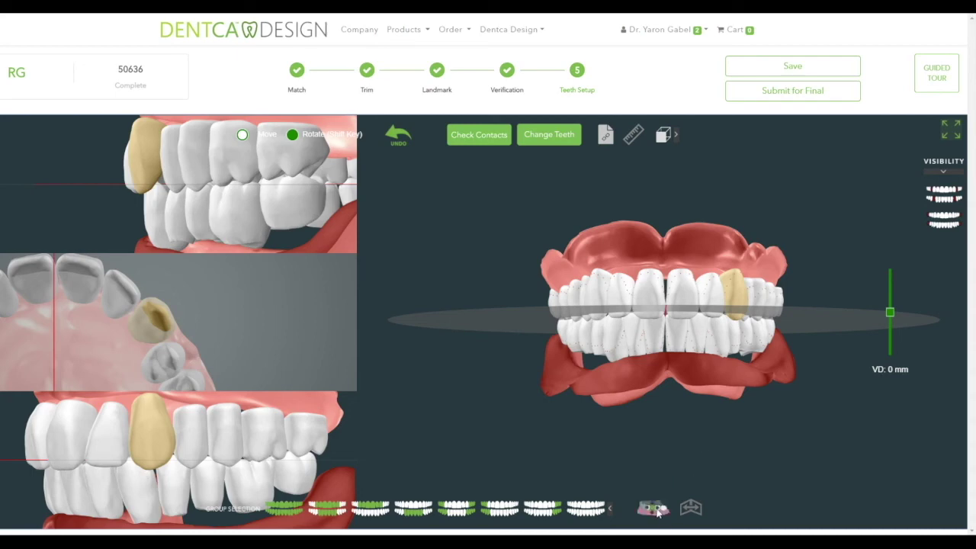
pyautogui.click(690, 507)
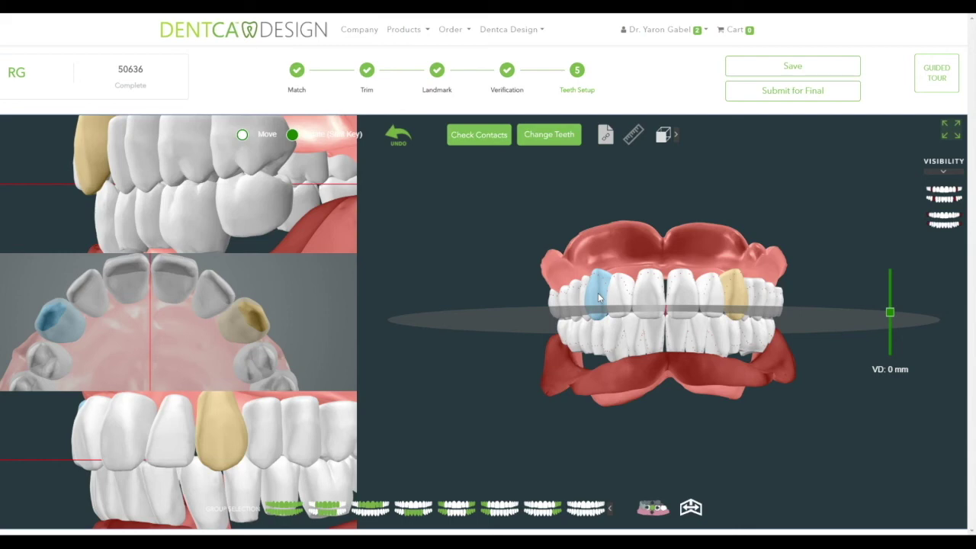
# Measure the distance between two points across the upper part of one upper central incisor.
pyautogui.click(634, 136)
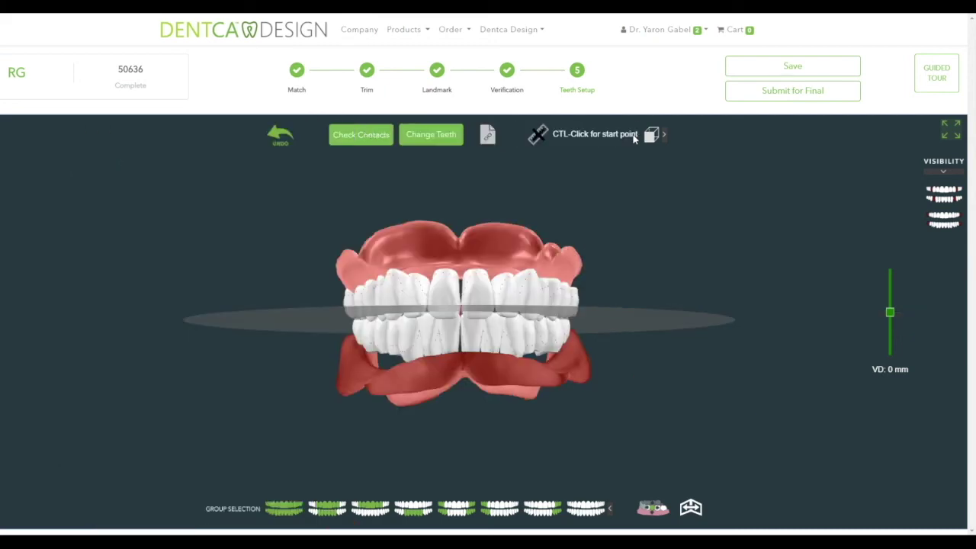
pyautogui.keyDown('ctrl'); pyautogui.click(440, 281); pyautogui.keyUp('ctrl')
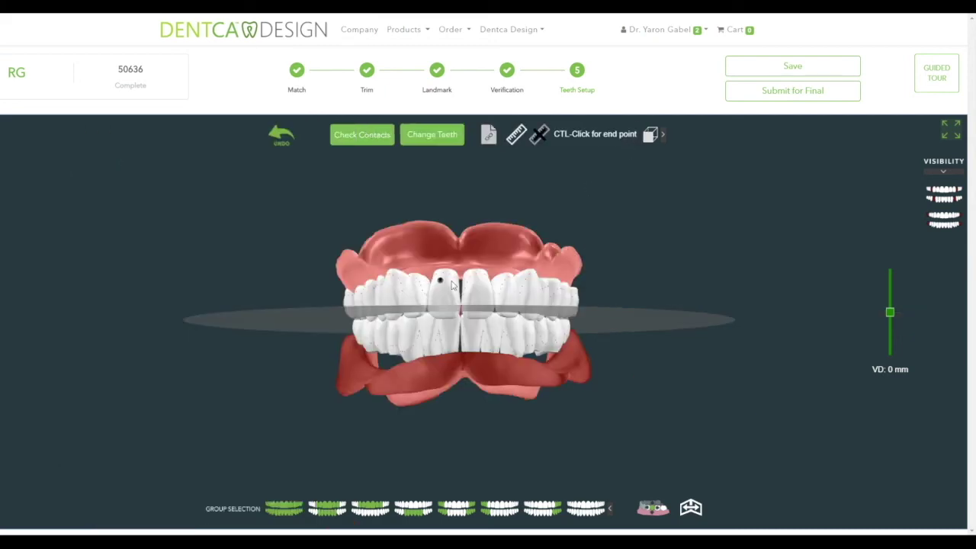
pyautogui.keyDown('ctrl'); pyautogui.click(454, 284); pyautogui.keyUp('ctrl')
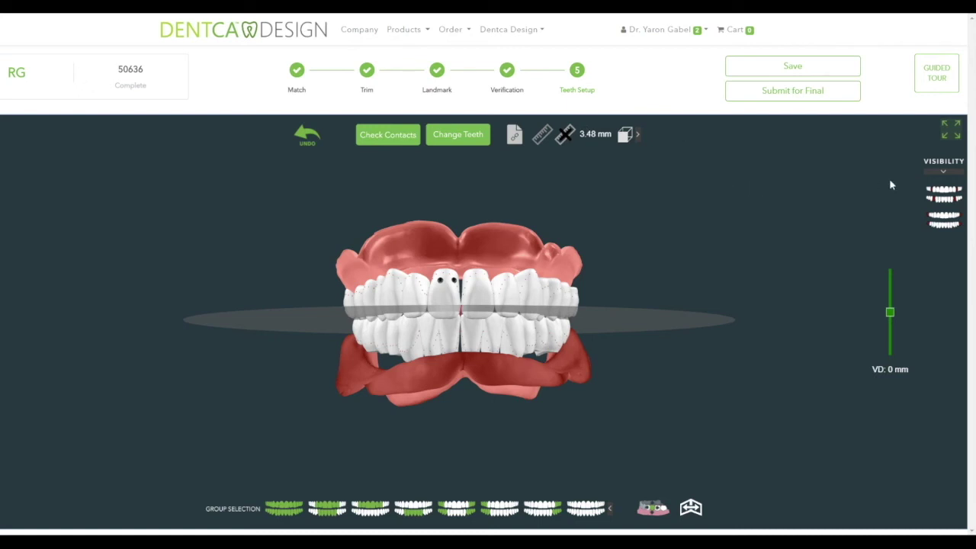
# Cycle the measuring grid through its horizontal and midline planes, inspect the teeth from the side, and hide the grid.
pyautogui.click(943, 174)
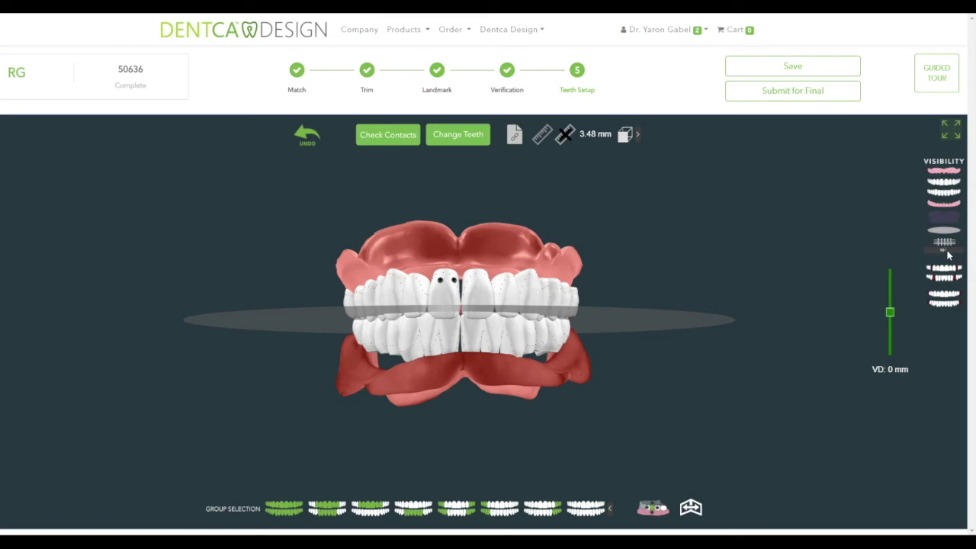
pyautogui.click(945, 243)
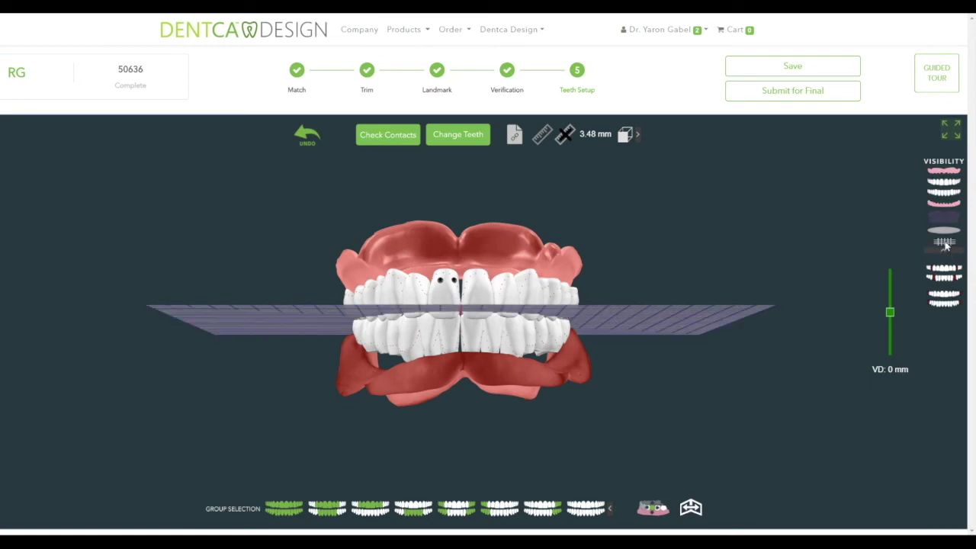
pyautogui.click(945, 243)
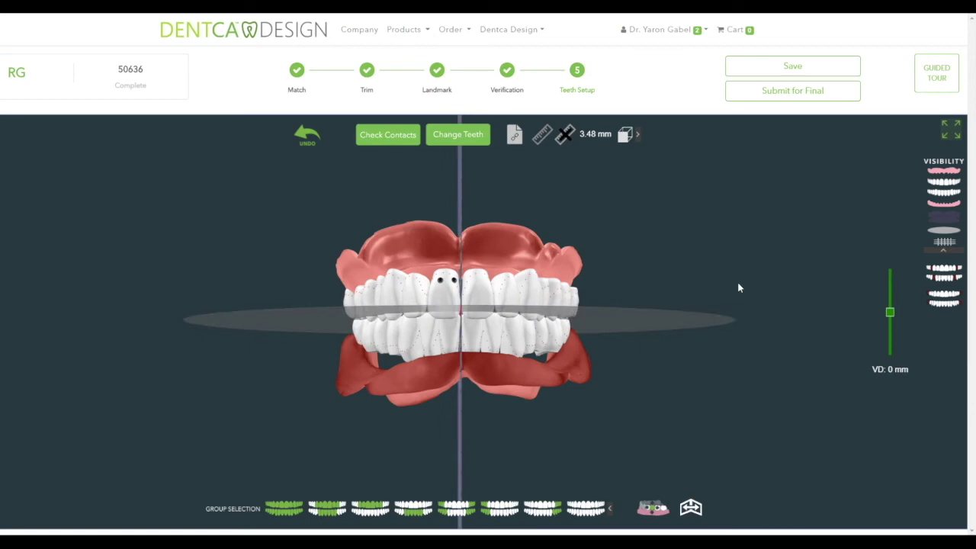
pyautogui.moveTo(718, 287); pyautogui.dragTo(573, 290)
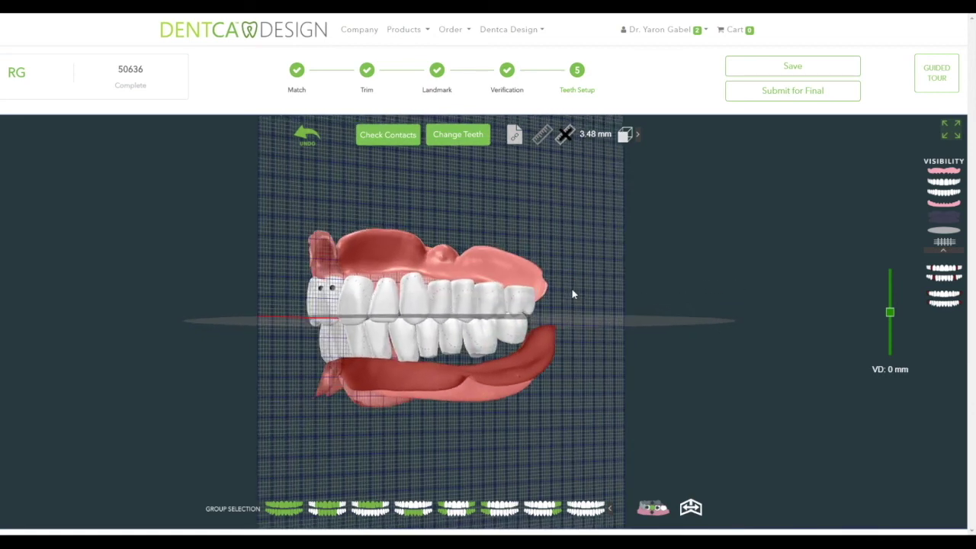
pyautogui.moveTo(573, 293); pyautogui.dragTo(727, 290)
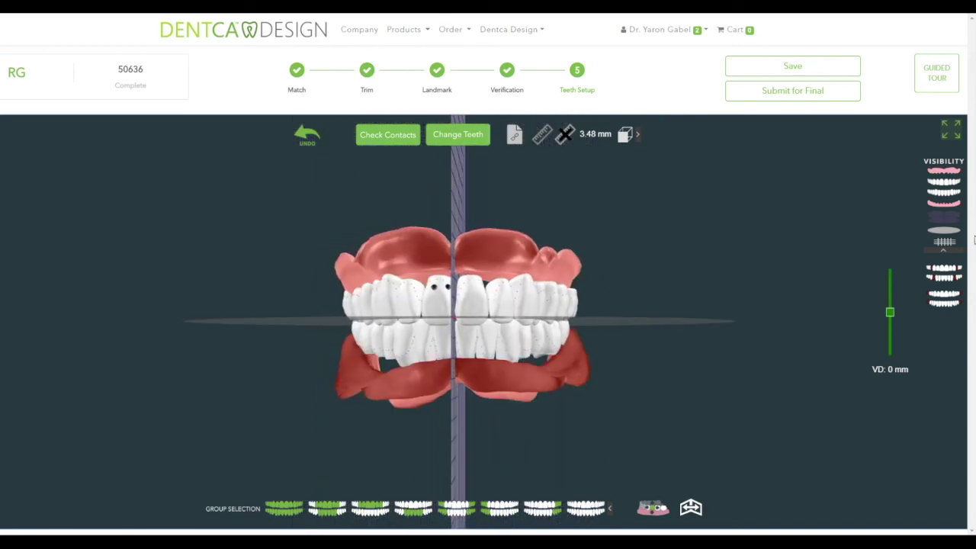
pyautogui.click(953, 243)
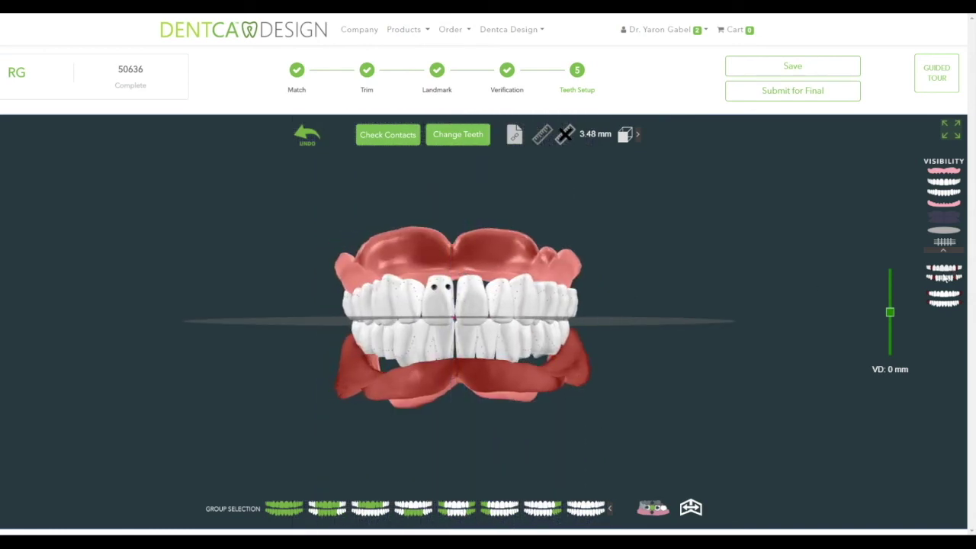
# Remove and restore one premolar on each side and the second molars, checking the setup from the side.
pyautogui.click(945, 278)
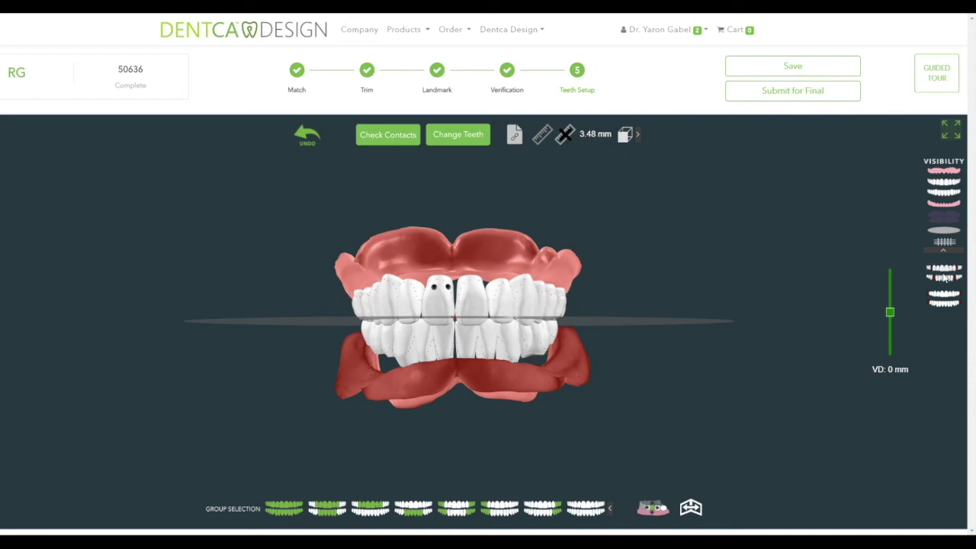
pyautogui.moveTo(699, 281); pyautogui.dragTo(588, 282)
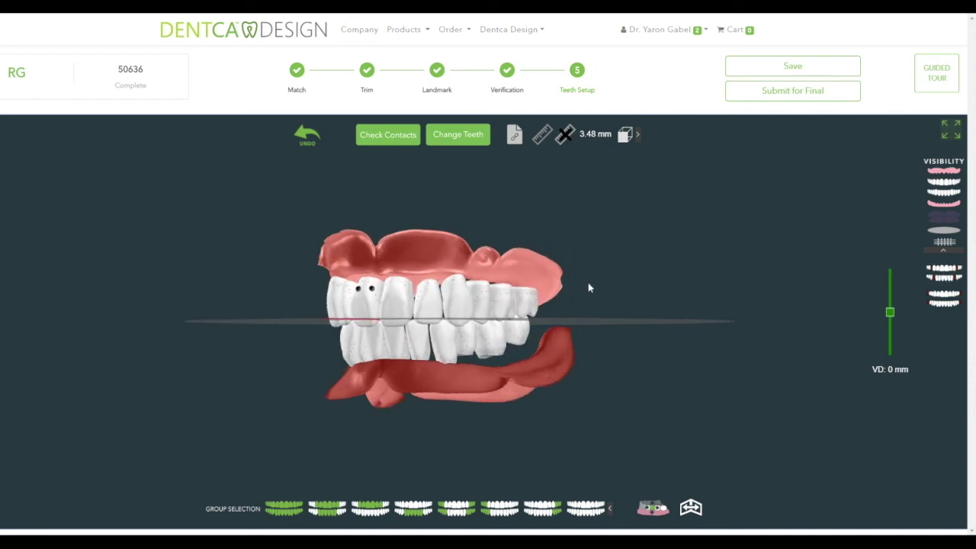
pyautogui.click(939, 276)
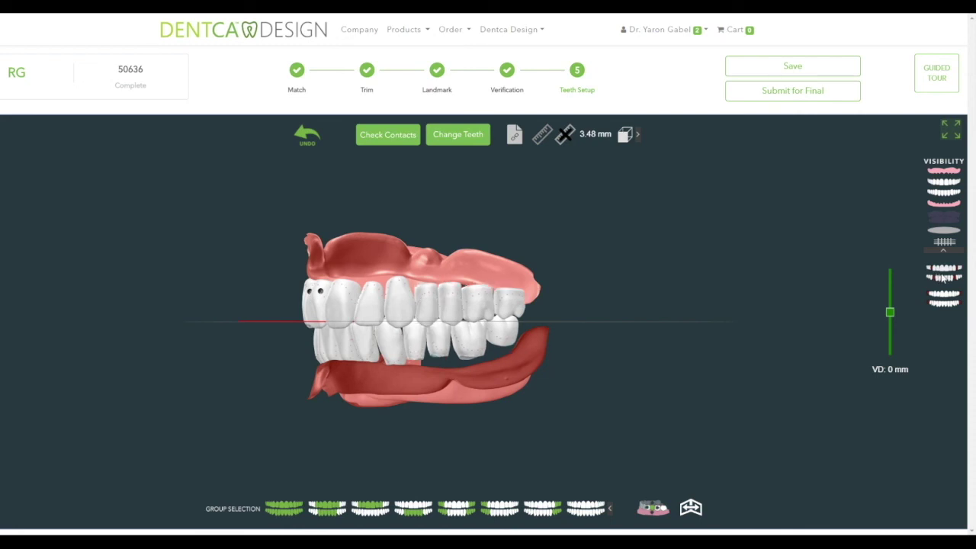
pyautogui.click(945, 302)
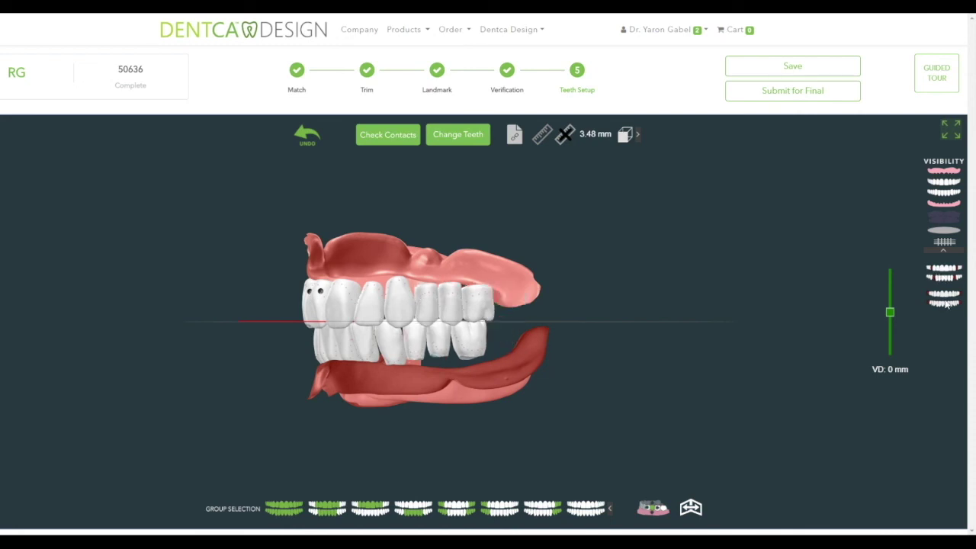
pyautogui.click(946, 303)
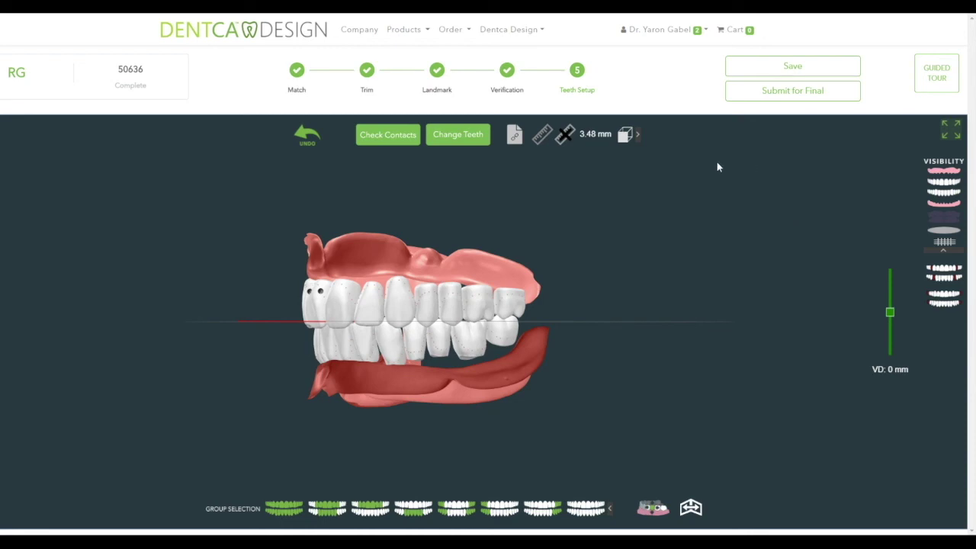
# Review the teeth setup options without changing them, and run a contact check on the teeth.
pyautogui.click(461, 140)
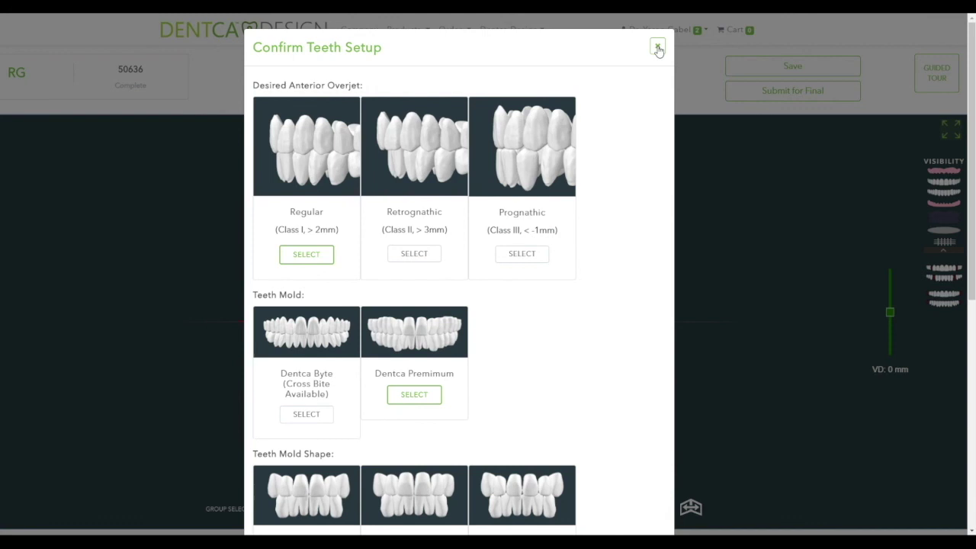
pyautogui.scroll(-5, 618, 181)
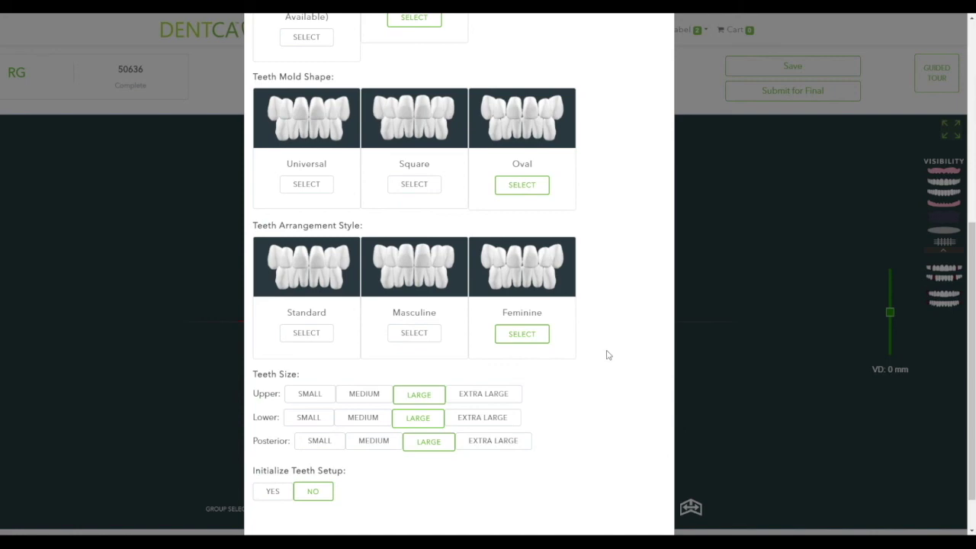
pyautogui.scroll(5, 608, 353)
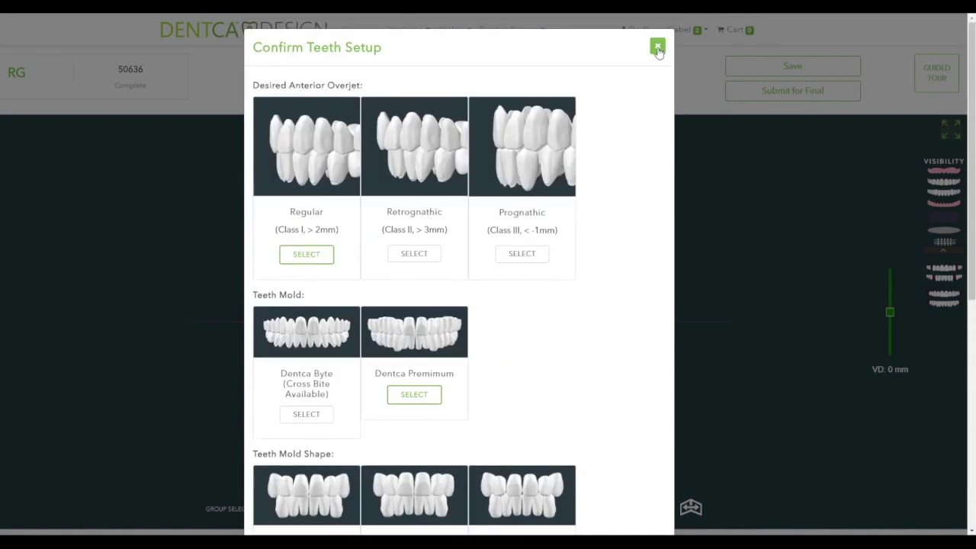
pyautogui.click(656, 50)
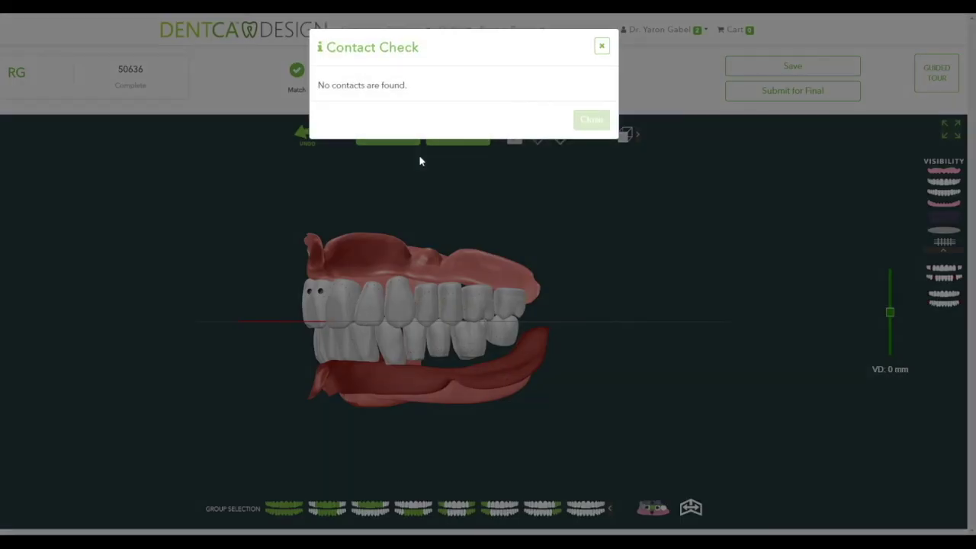
pyautogui.click(599, 126)
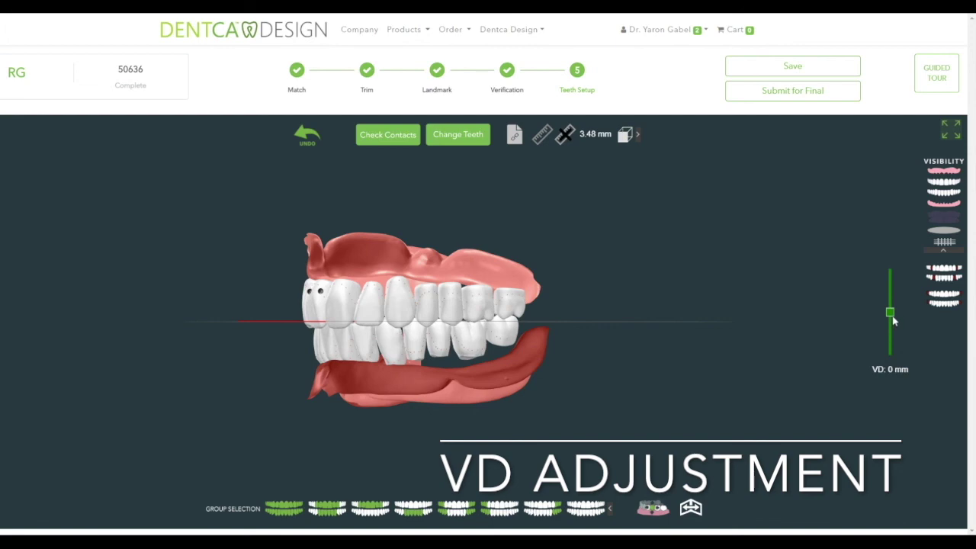
# Set the vertical dimension to 2.9 mm and view the share link for the teeth setup.
pyautogui.moveTo(893, 318)
pyautogui.mouseDown()
pyautogui.moveTo(896, 340)
pyautogui.moveTo(897, 326)
pyautogui.mouseUp()
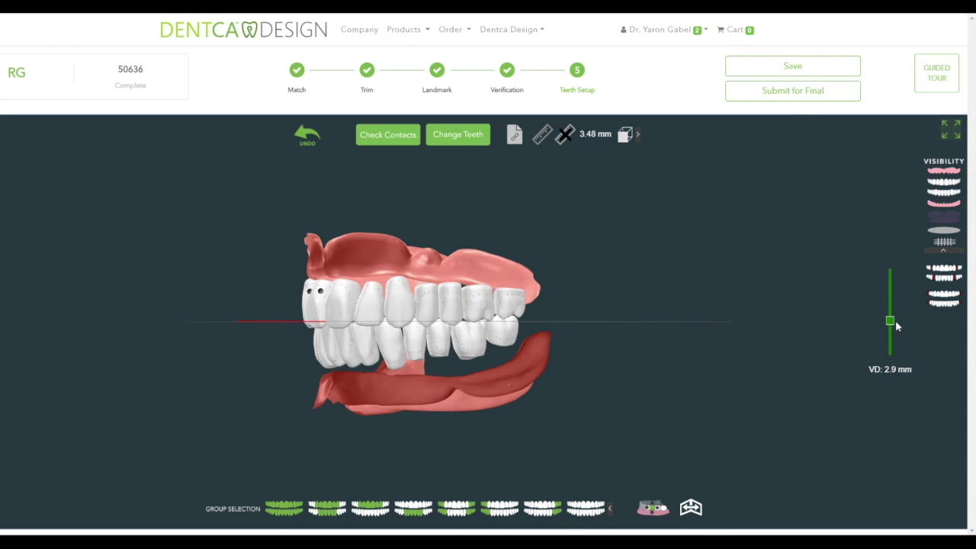
pyautogui.click(516, 137)
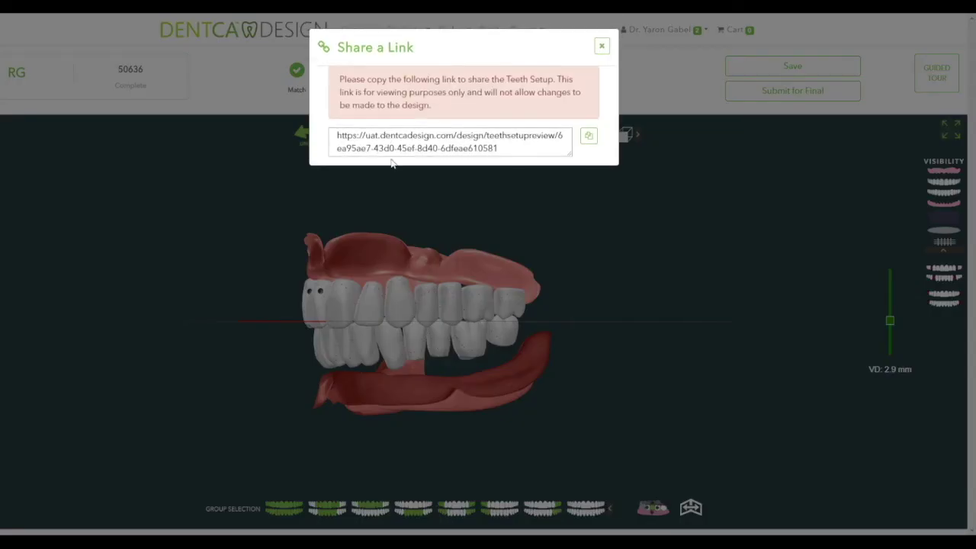
pyautogui.click(602, 45)
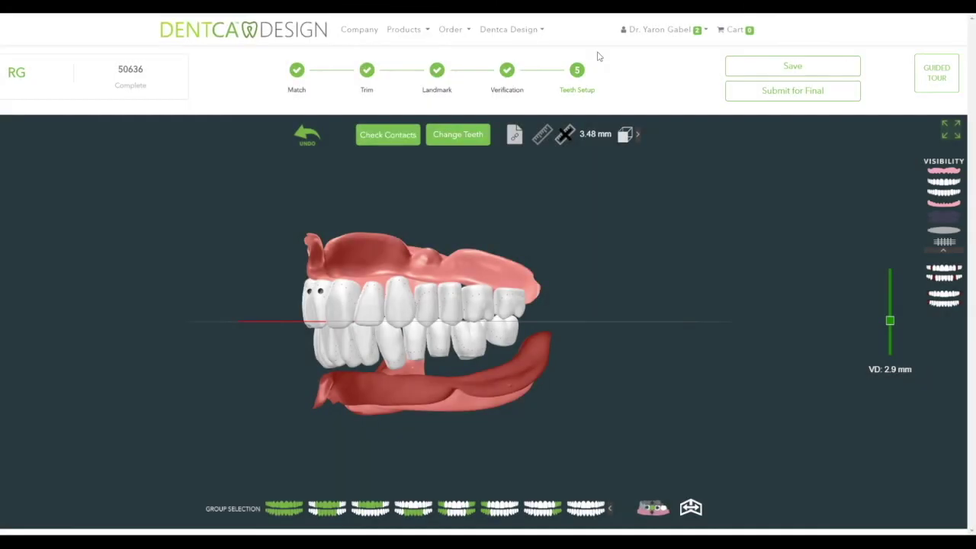
# Set the vertical dimension (VD) to -15.0 mm.
pyautogui.moveTo(891, 325); pyautogui.dragTo(892, 266)
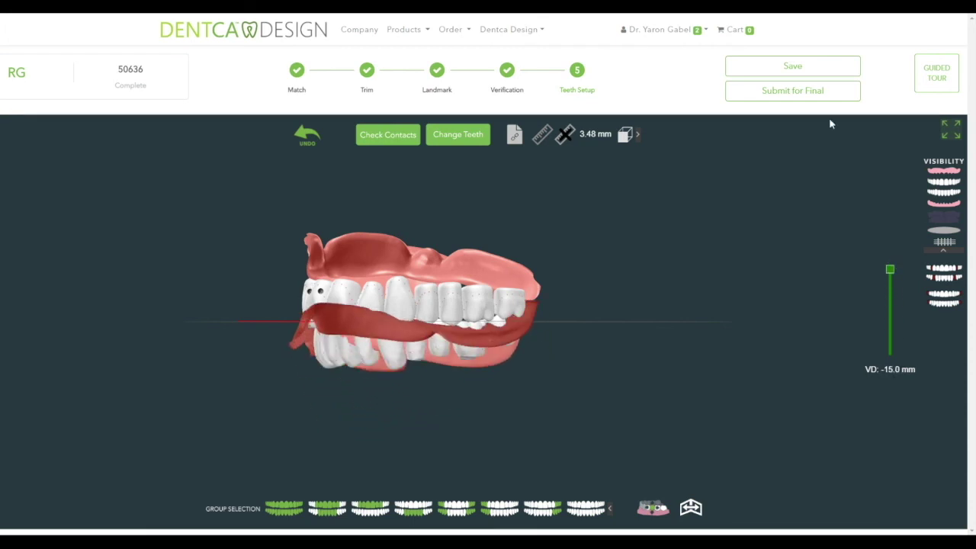
# Try to submit the teeth setup for final, and set the vertical dimension (VD) to 2.3 mm.
pyautogui.click(806, 92)
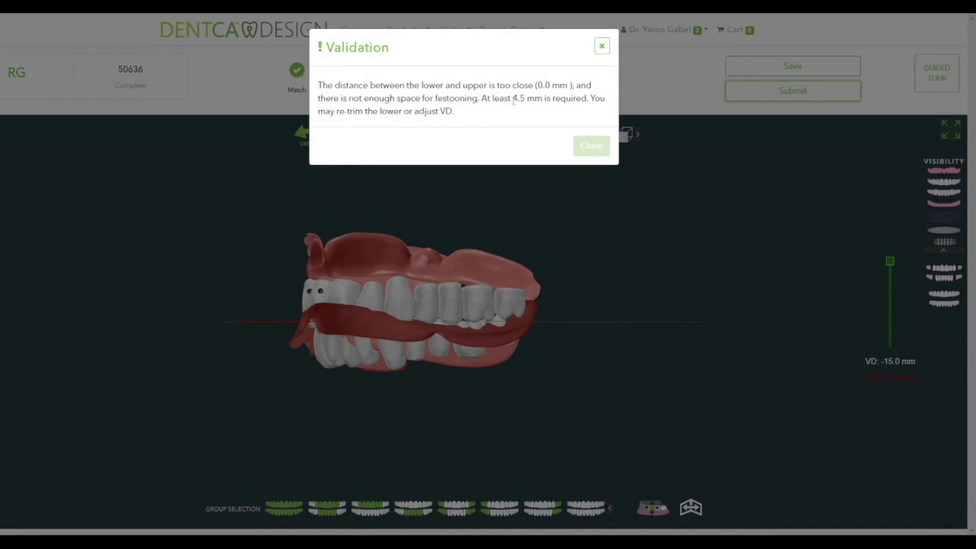
pyautogui.click(589, 148)
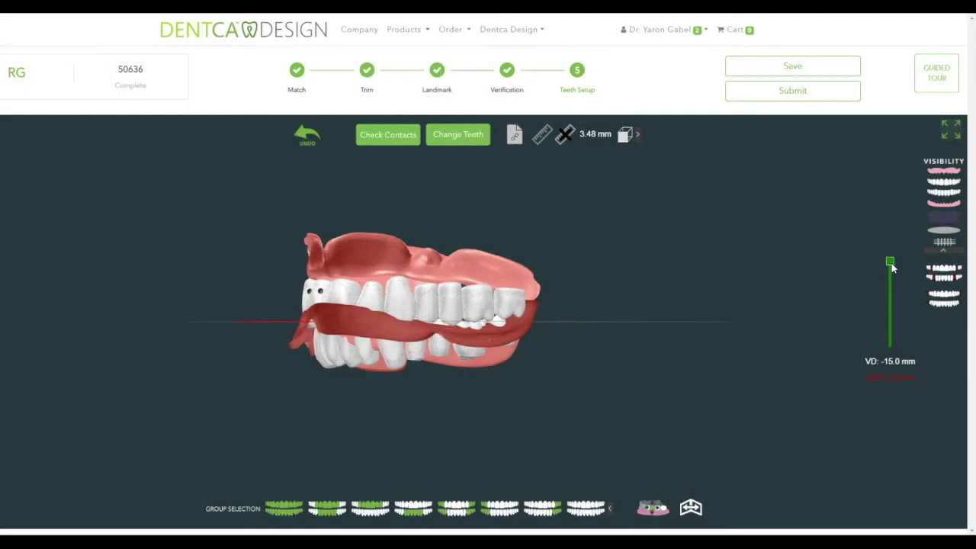
pyautogui.moveTo(891, 268); pyautogui.dragTo(896, 312)
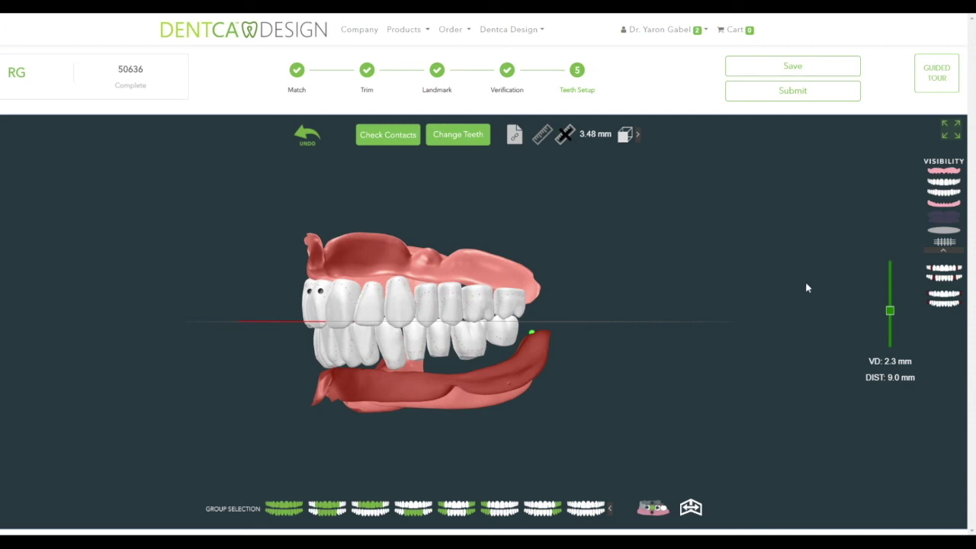
# Submit the setup for final generation with Standard festooning, 1.0 mm post dam height, Printed output and Regular Margins.
pyautogui.click(771, 93)
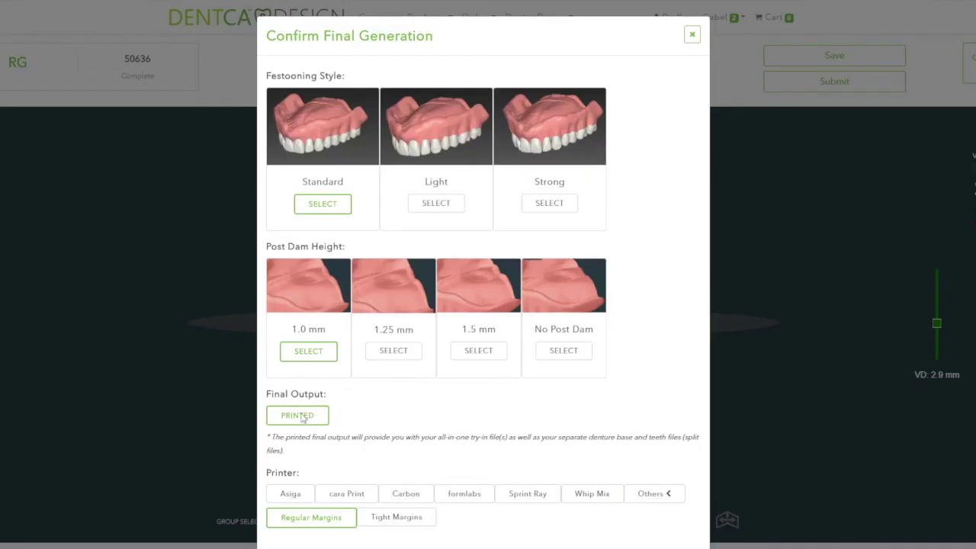
pyautogui.scroll(-2, 483, 352)
pyautogui.scroll(-3, 485, 351)
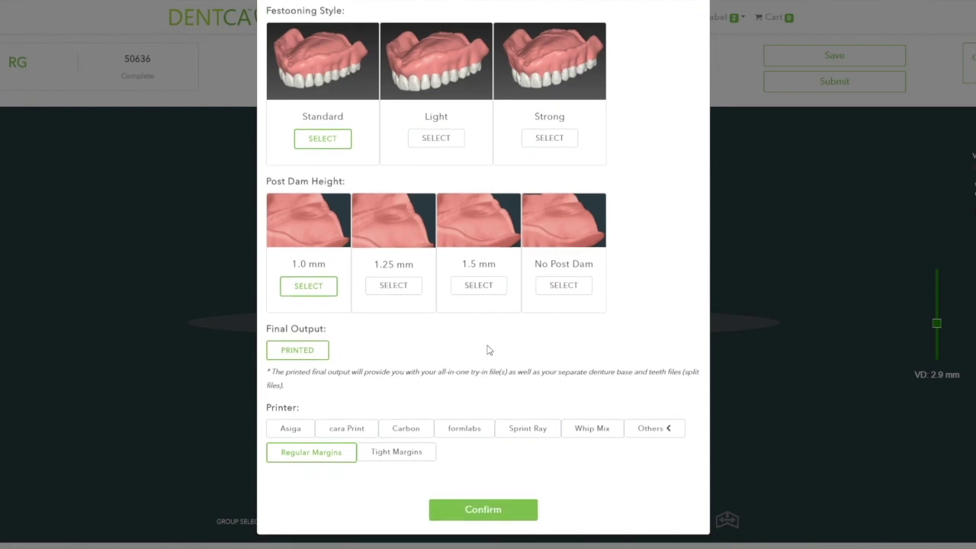
pyautogui.click(500, 511)
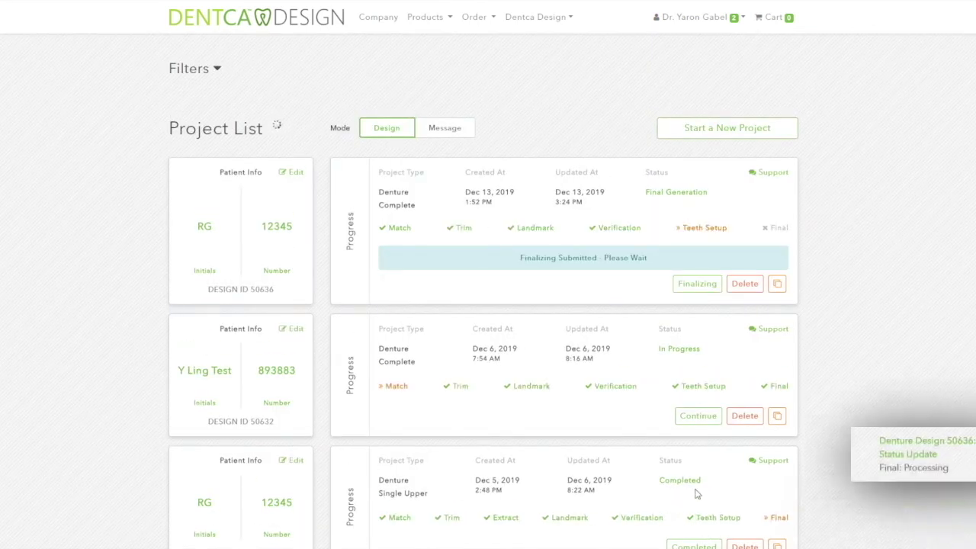
# Open the completed full denture project created Dec 13, 2019 from the project list, and inspect the final denture model.
pyautogui.click(538, 18)
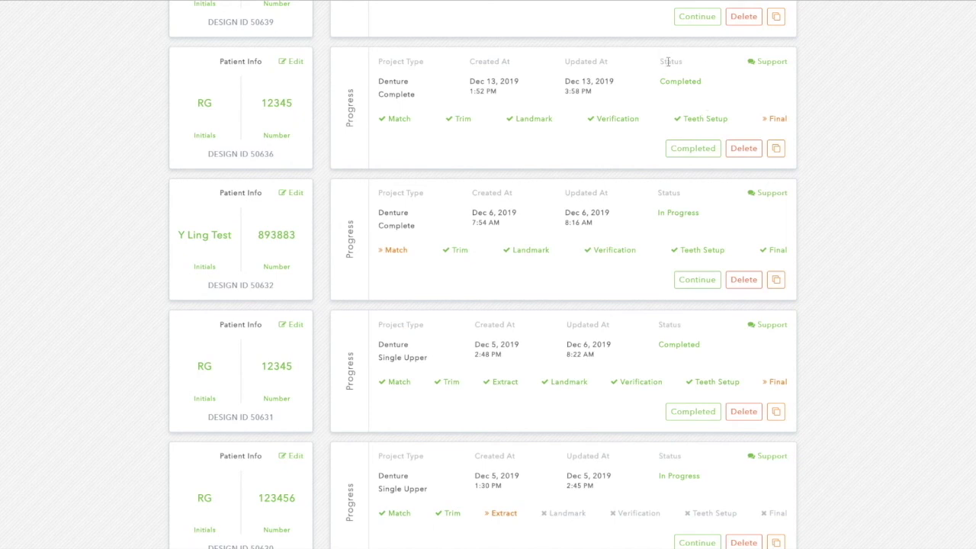
pyautogui.click(687, 151)
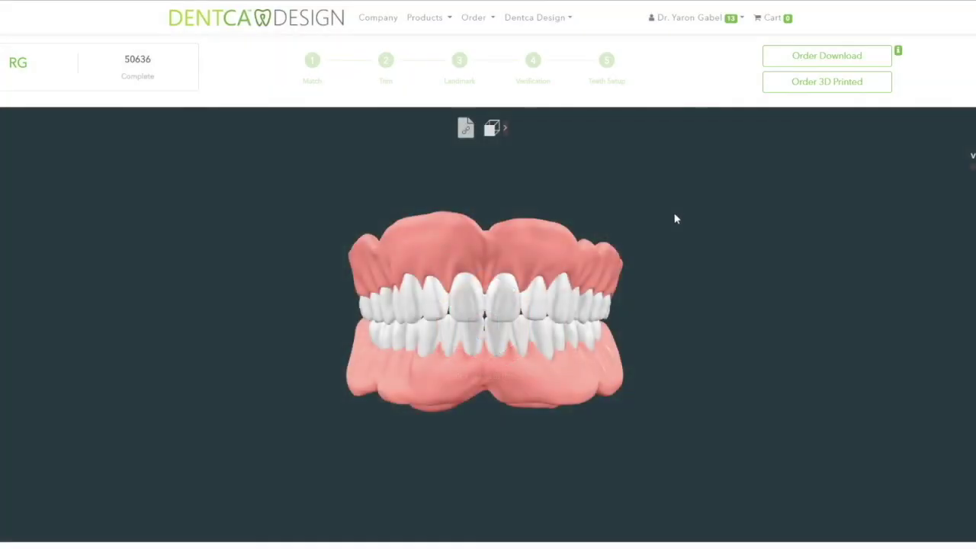
pyautogui.moveTo(424, 348)
pyautogui.mouseDown()
pyautogui.moveTo(572, 339)
pyautogui.moveTo(213, 340)
pyautogui.moveTo(359, 366)
pyautogui.moveTo(402, 458)
pyautogui.moveTo(403, 525)
pyautogui.moveTo(428, 156)
pyautogui.moveTo(432, 322)
pyautogui.moveTo(429, 339)
pyautogui.moveTo(411, 338)
pyautogui.mouseUp()
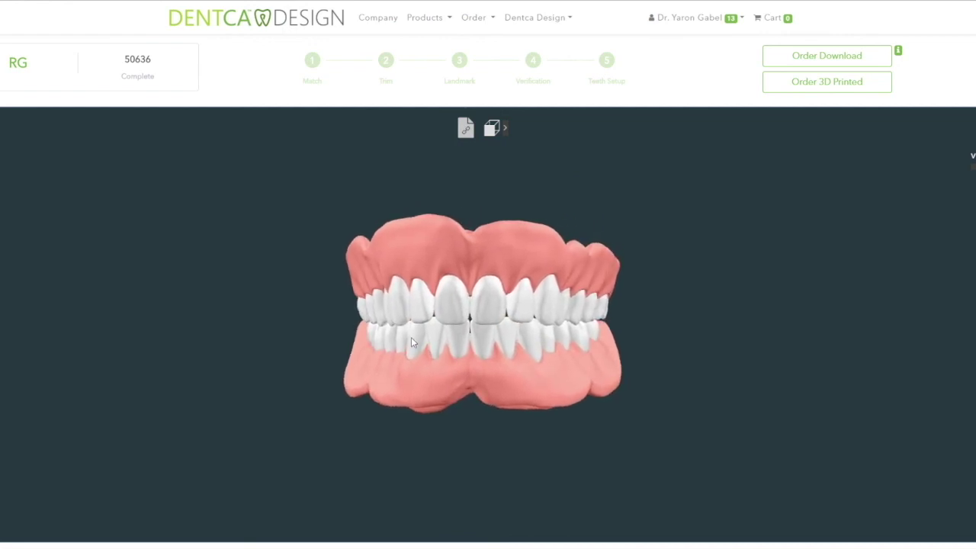